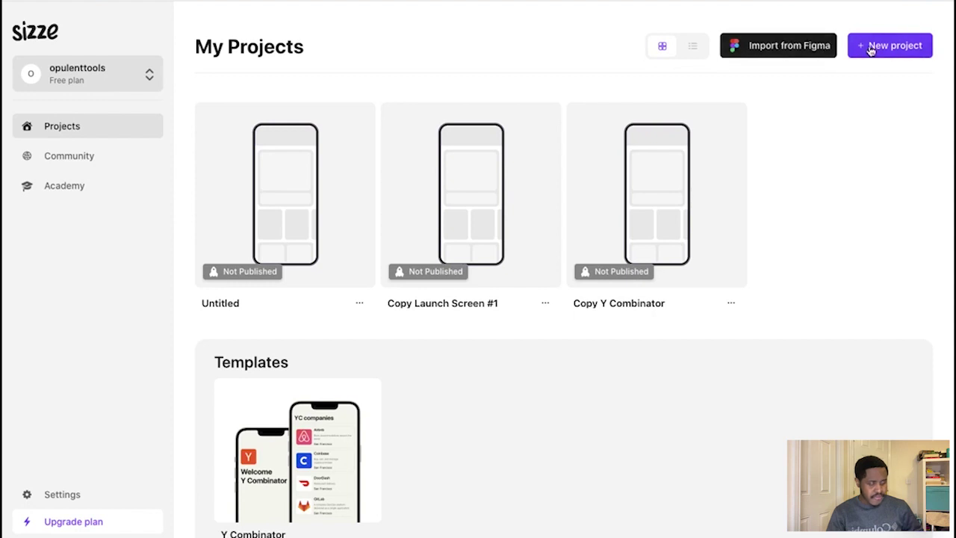
Scroll the My Projects list and open the Untitled project card.
scroll(478, 250, "down", 1)
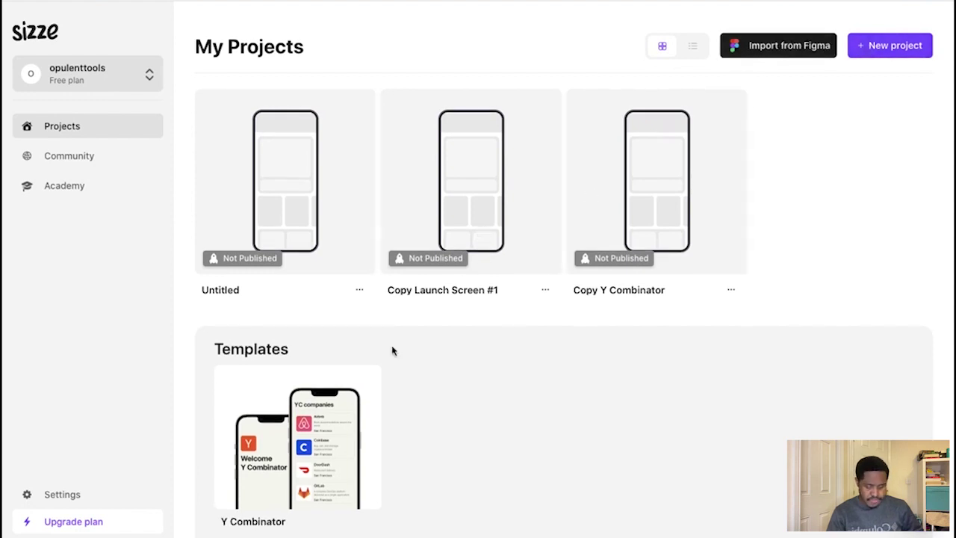
scroll(391, 356, "up", 1)
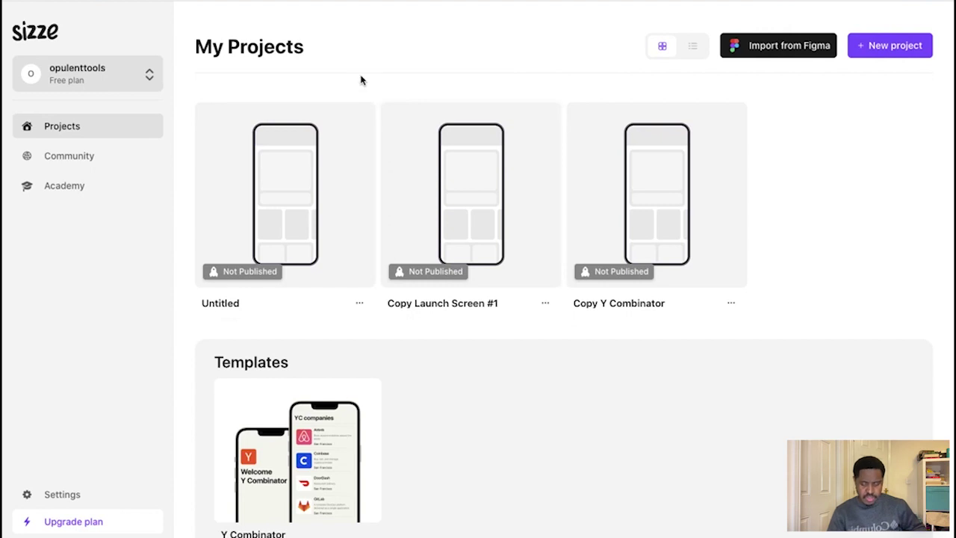
scroll(323, 136, "down", 1)
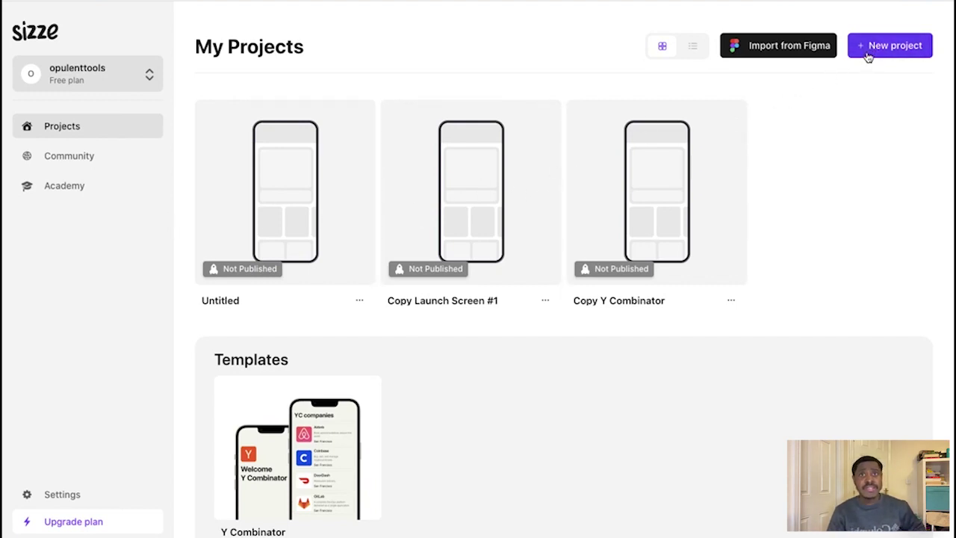
left_click(304, 166)
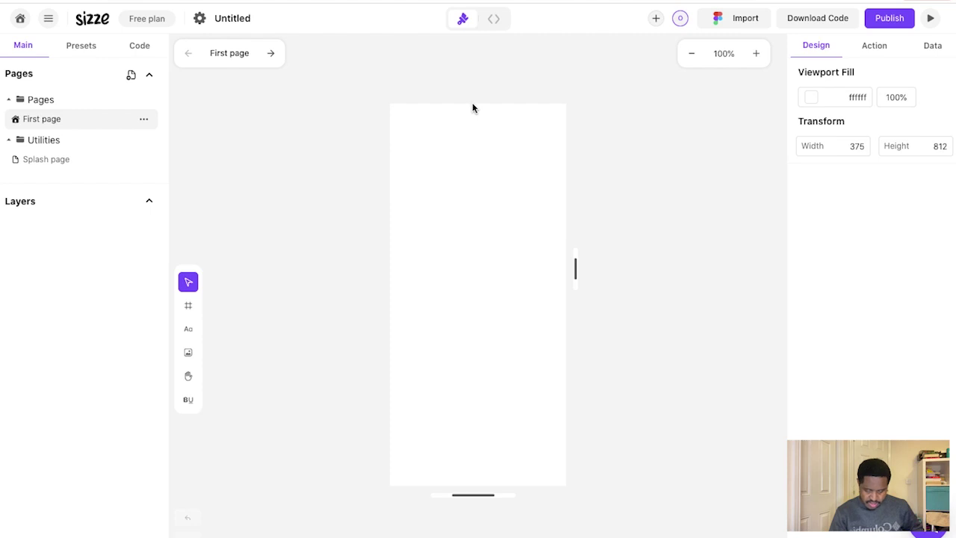
Preview the Splash page, return to the First page, and show the presets library.
left_click(271, 58)
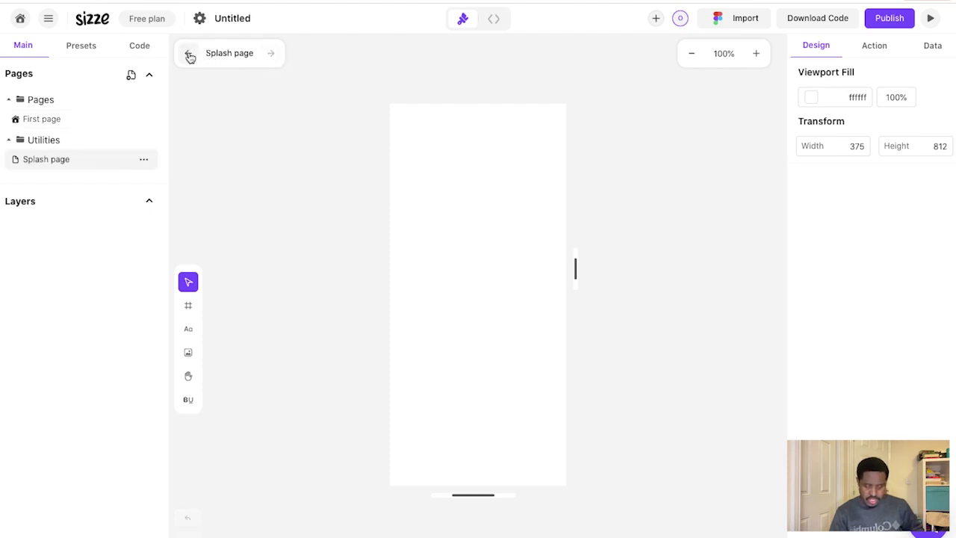
left_click(190, 55)
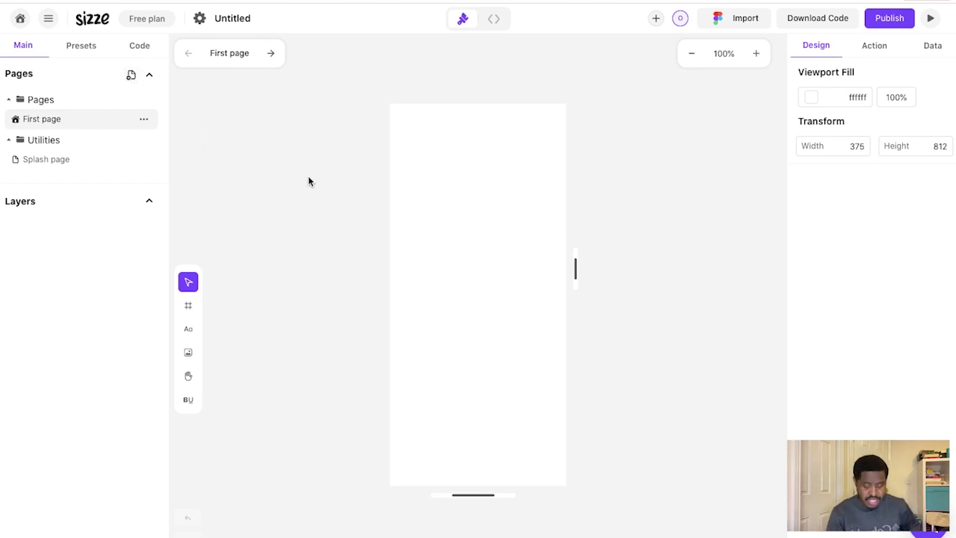
left_click(80, 47)
Add a Button, a two-column Columns block and a Text Block to the First page.
scroll(105, 183, "down", 1)
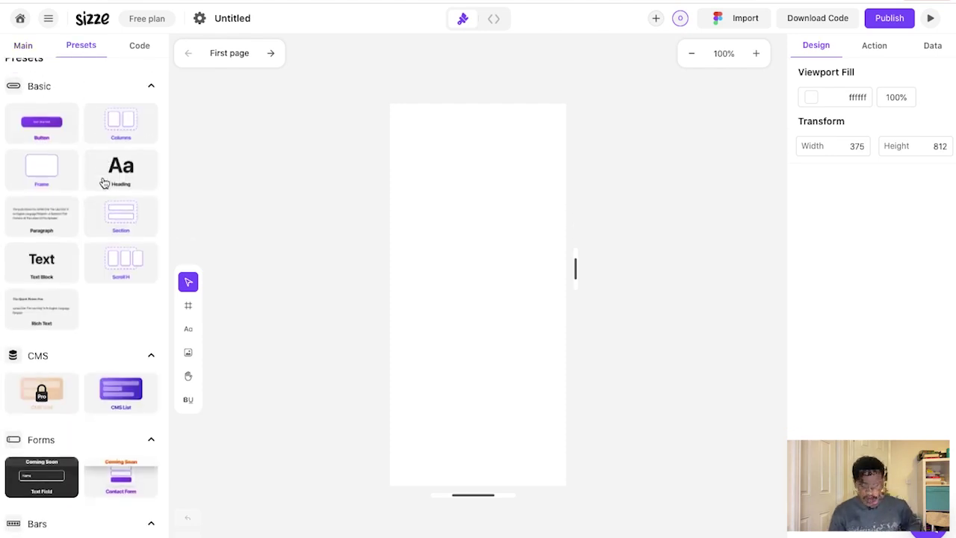
scroll(105, 183, "up", 1)
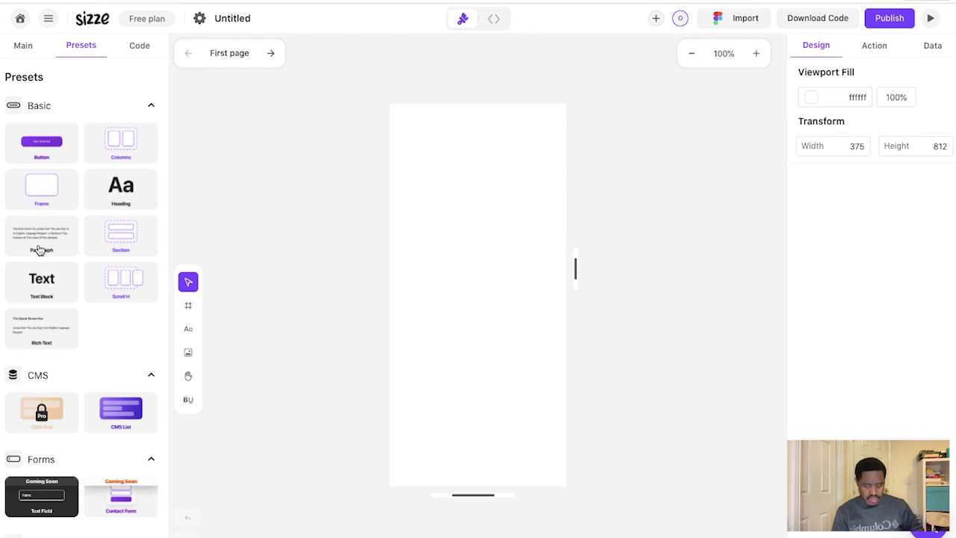
scroll(37, 365, "down", 5)
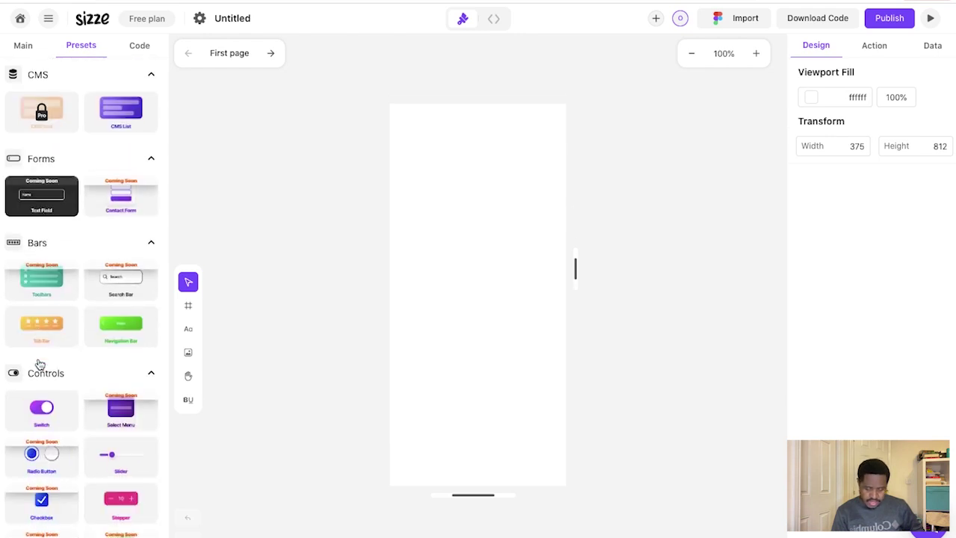
scroll(40, 364, "up", 5)
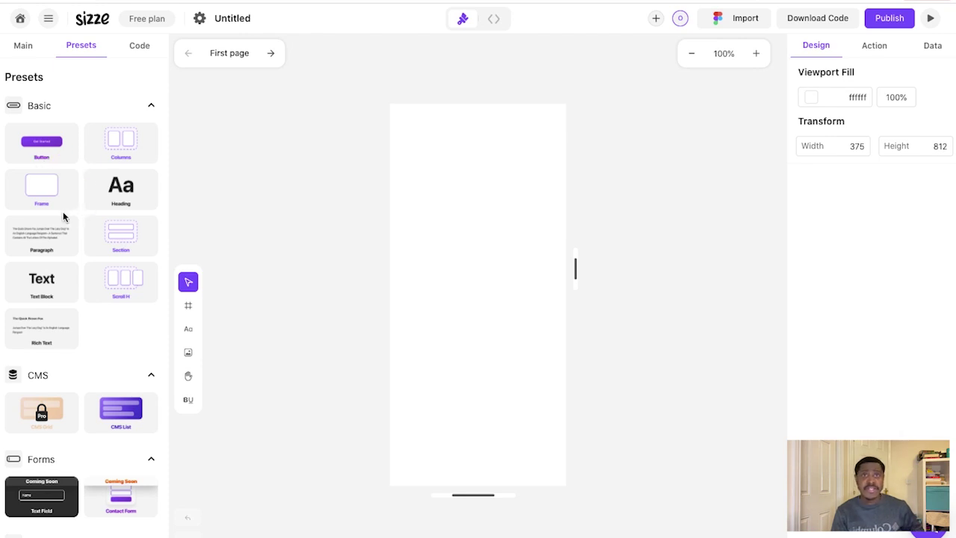
left_click(62, 146)
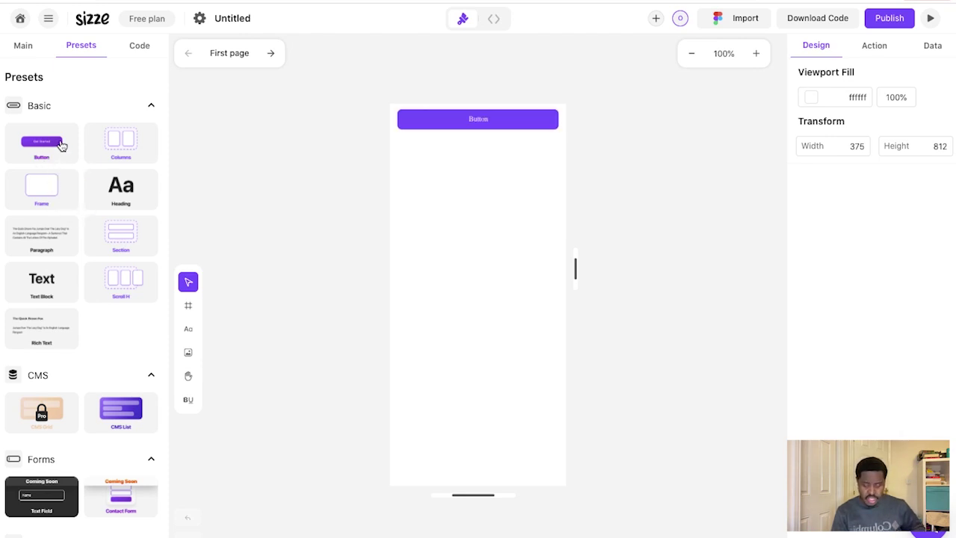
left_click(507, 119)
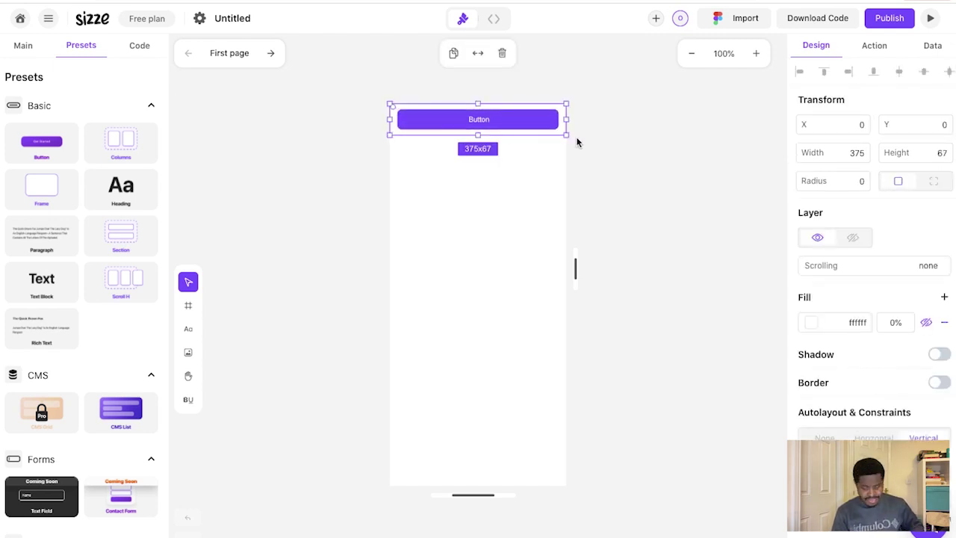
left_click_drag(119, 240, 474, 167)
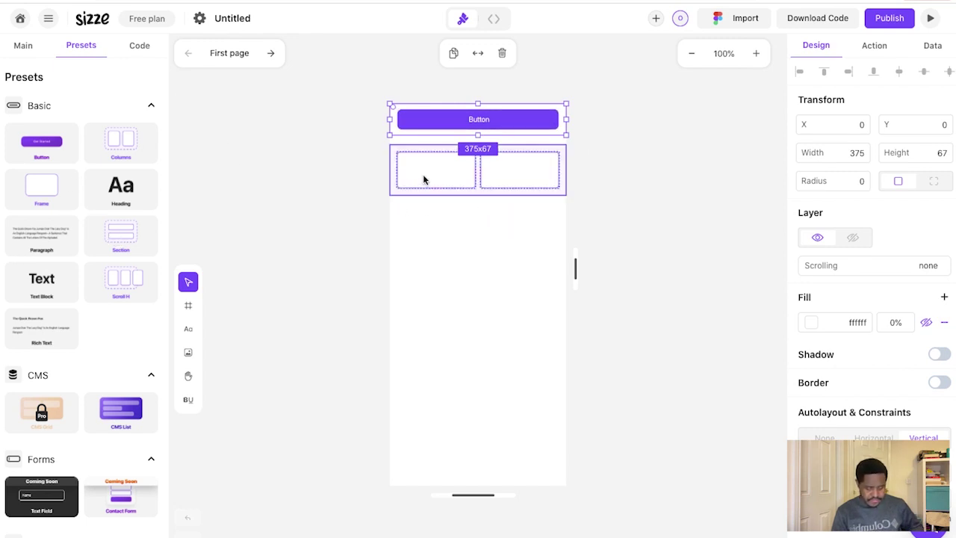
left_click(471, 178)
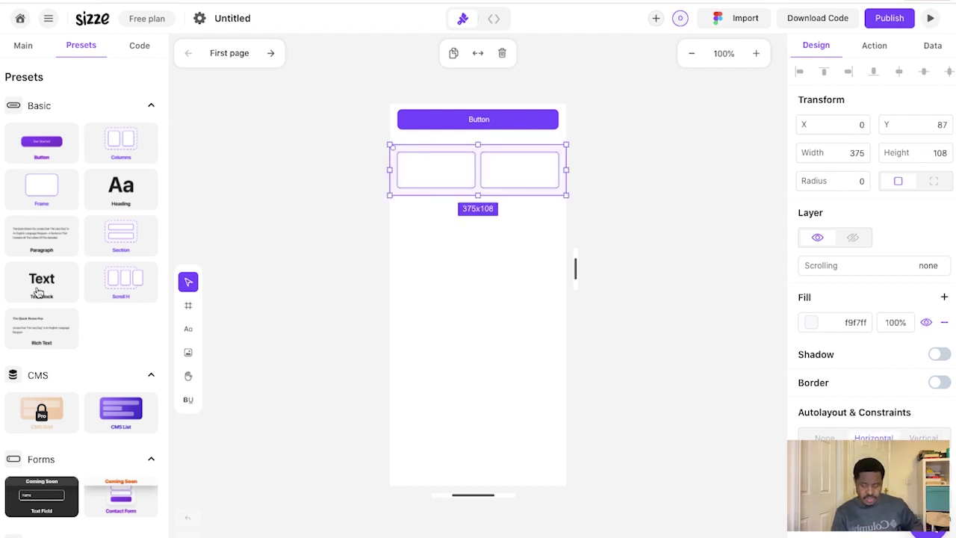
left_click(39, 293)
Edit the wording of the paragraph text block below the columns.
left_click(431, 215)
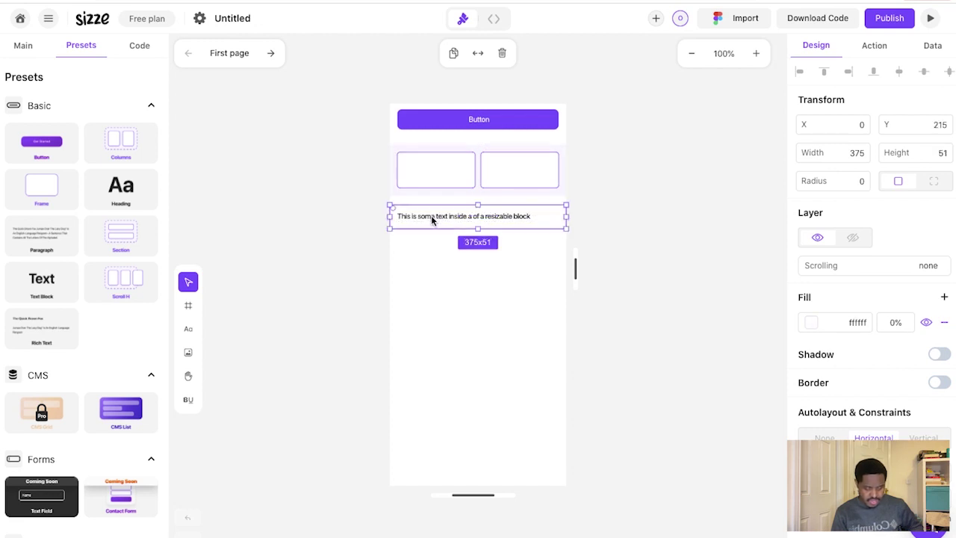
left_click(544, 217)
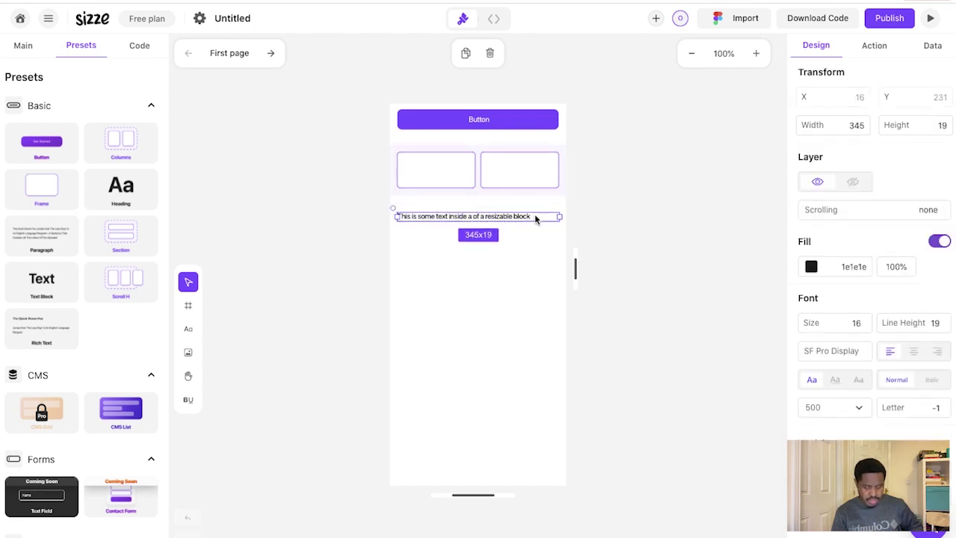
double_click(533, 216)
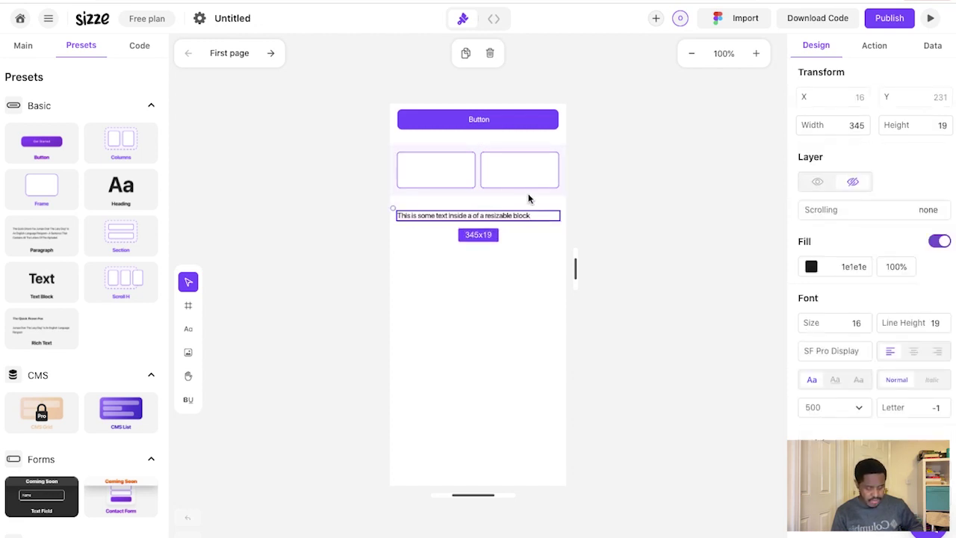
type("ooo")
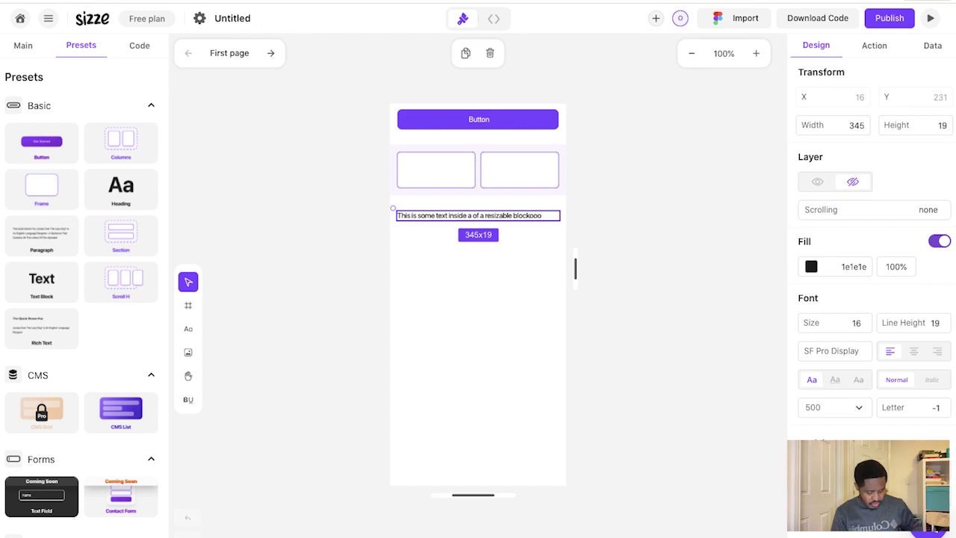
key("BackSpace")
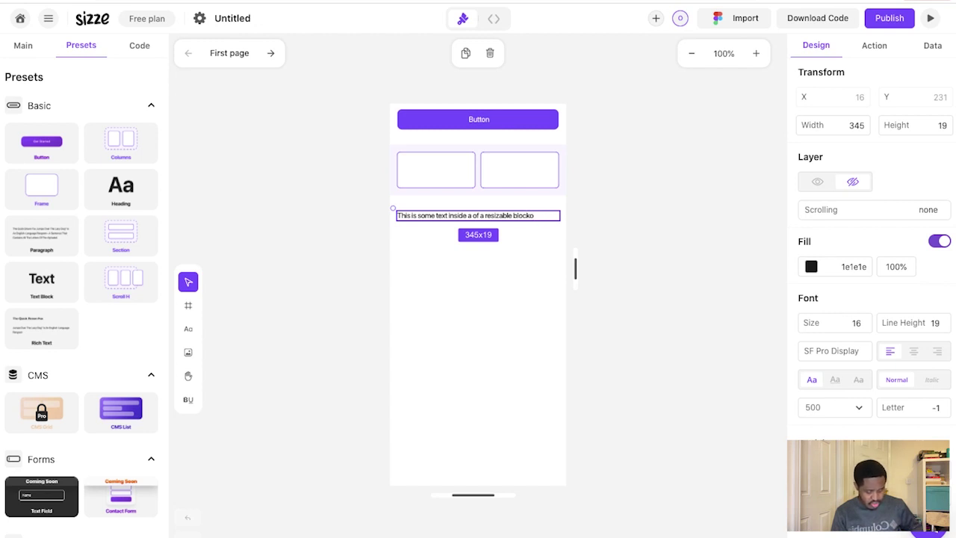
type("l")
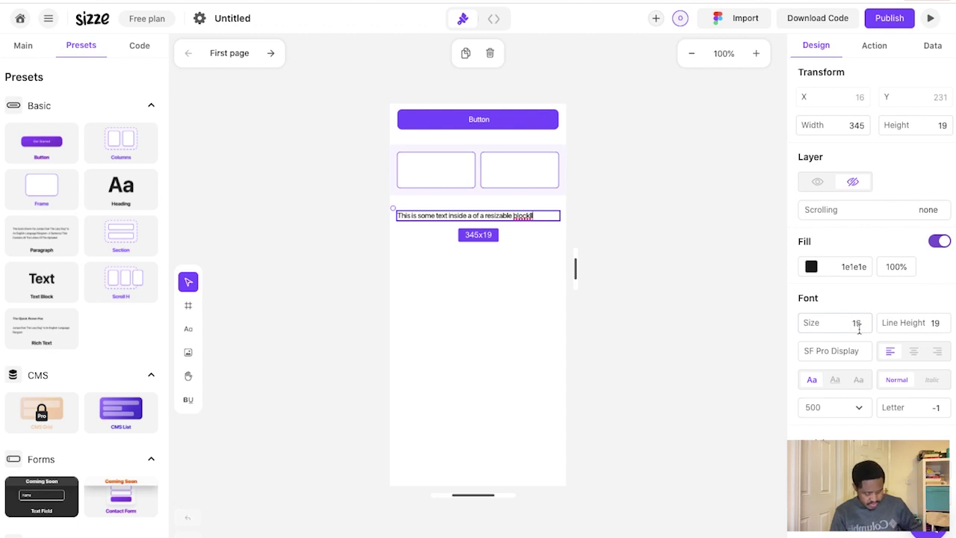
Set the paragraph's font size to 20 after briefly trying 90.
type("90")
key("Return")
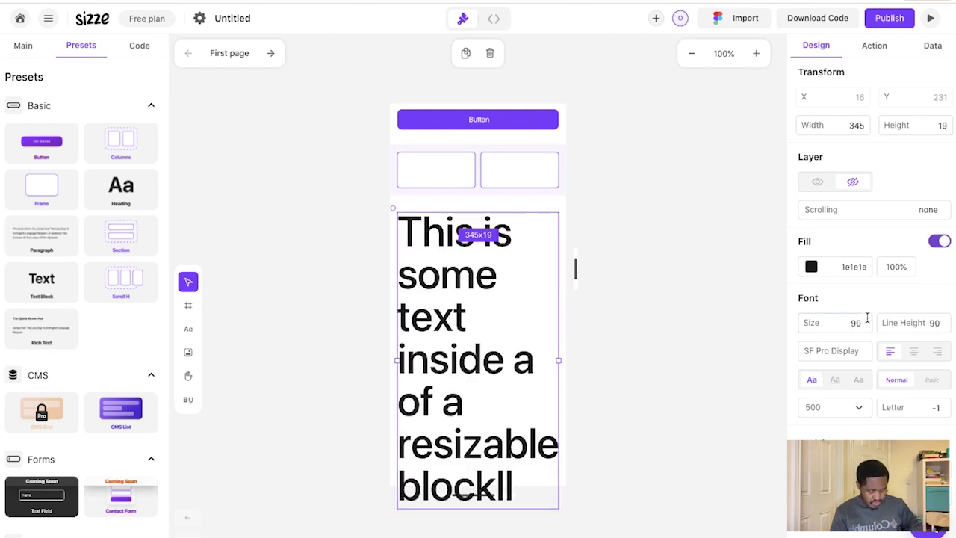
key("BackSpace")
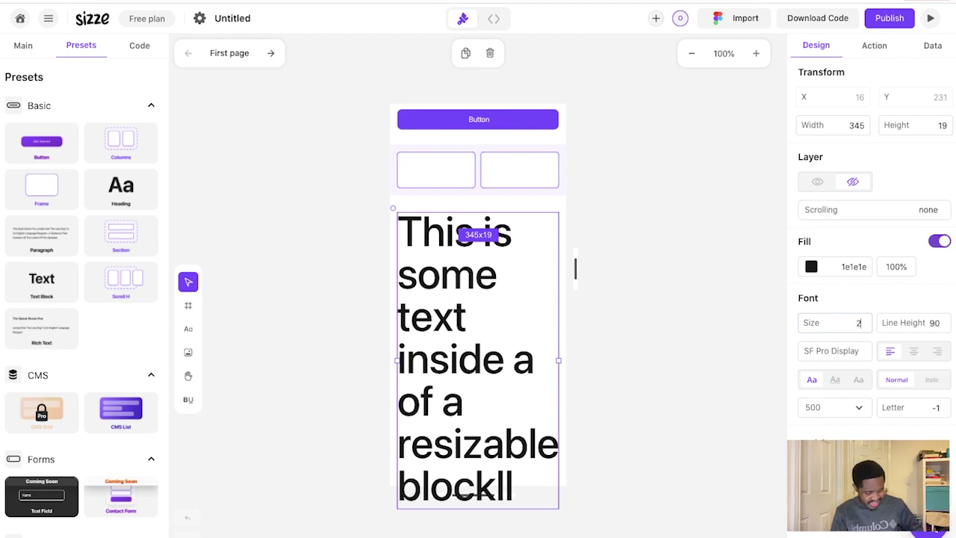
type("20")
key("Return")
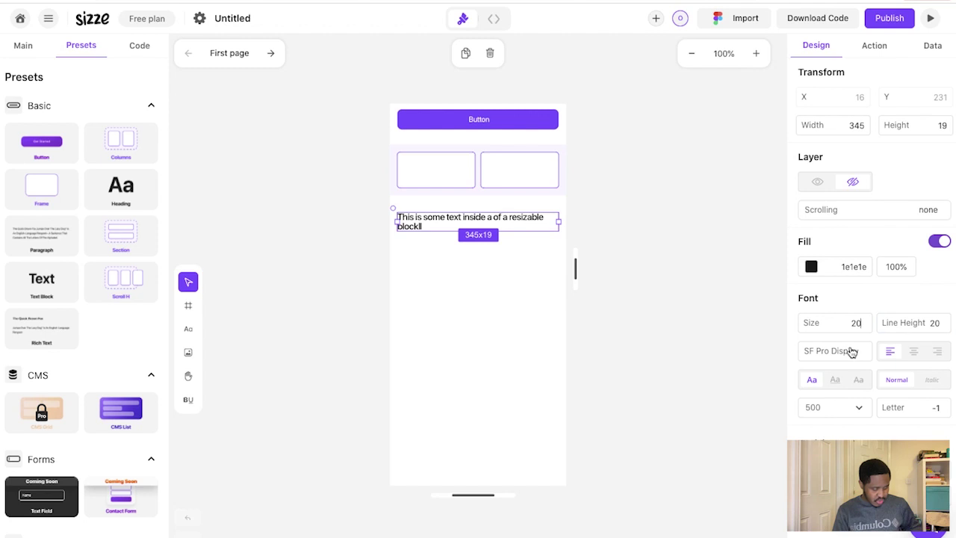
Keep the paragraph left-aligned and without underline after trying center, right and underline.
left_click(912, 352)
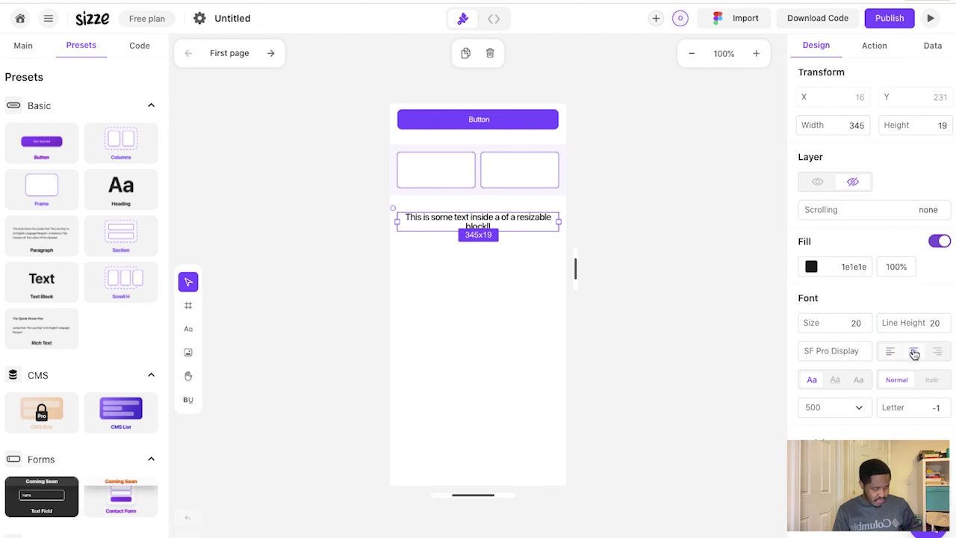
left_click(937, 352)
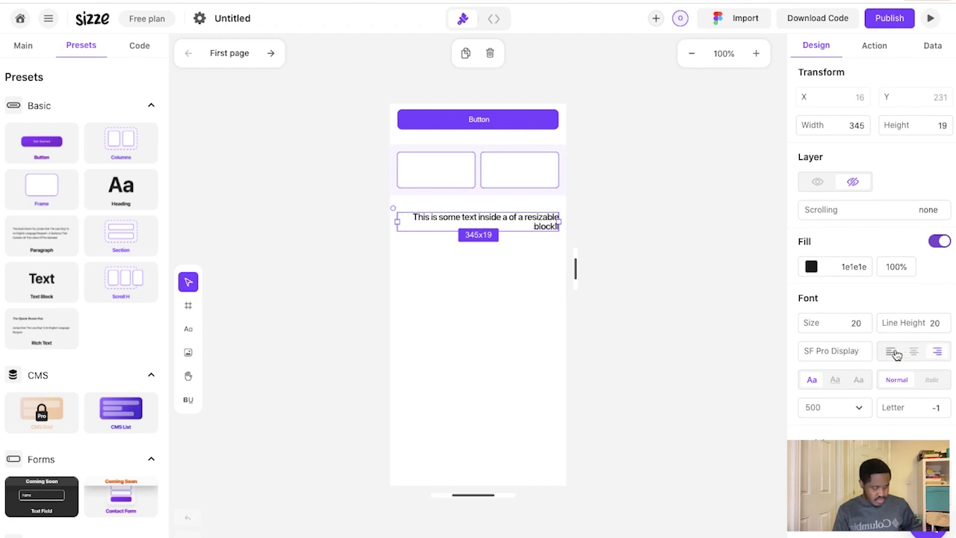
left_click(890, 351)
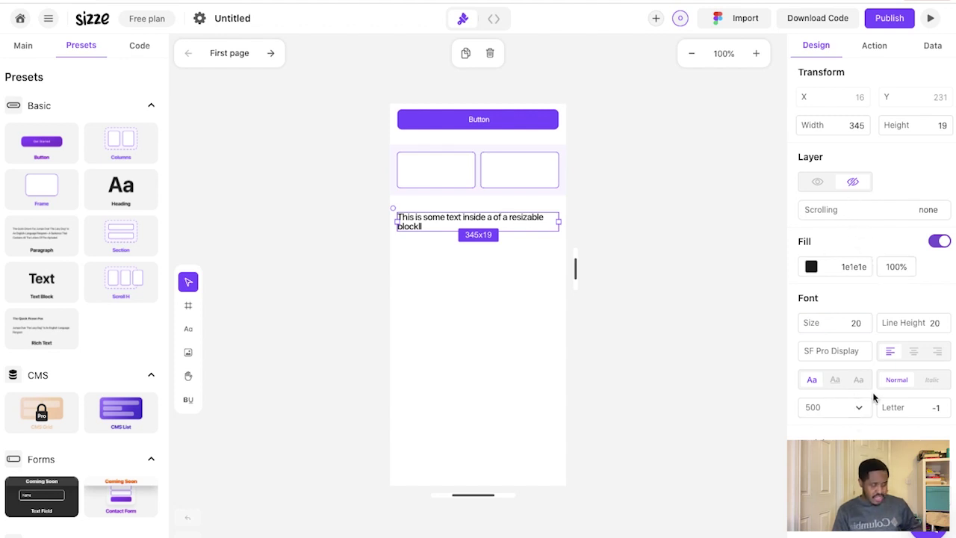
left_click(836, 380)
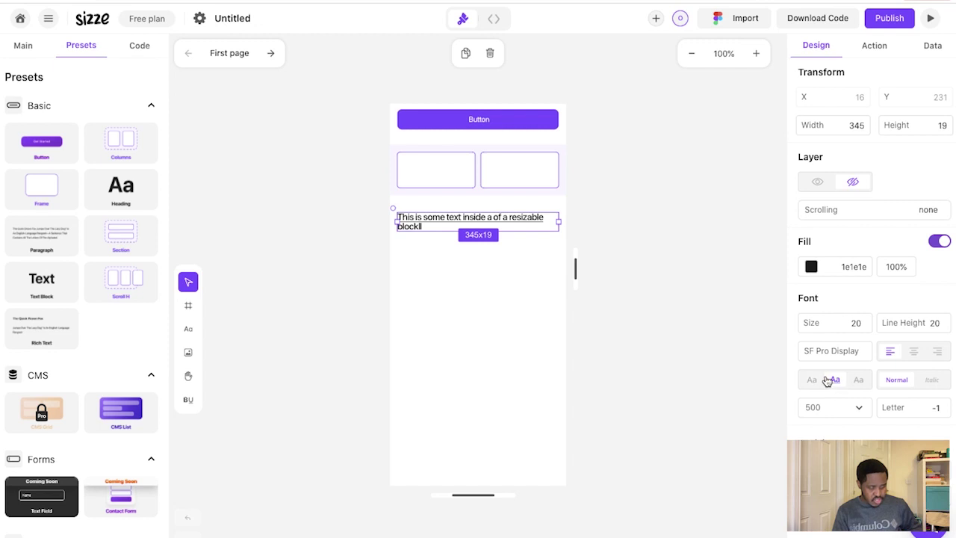
left_click(815, 380)
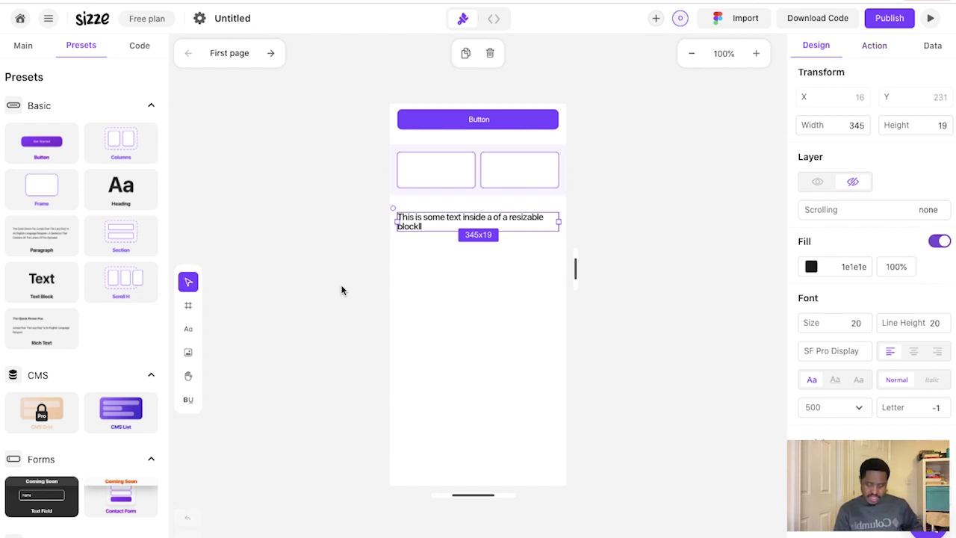
Add a CMS collection list and a heart-icon tab bar below the text.
scroll(47, 371, "down", 3)
key("Escape")
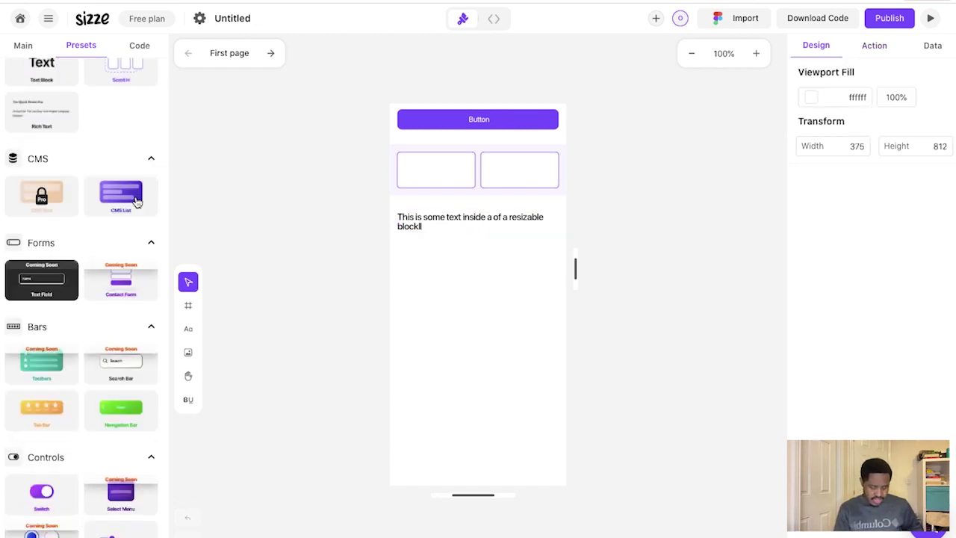
left_click(135, 200)
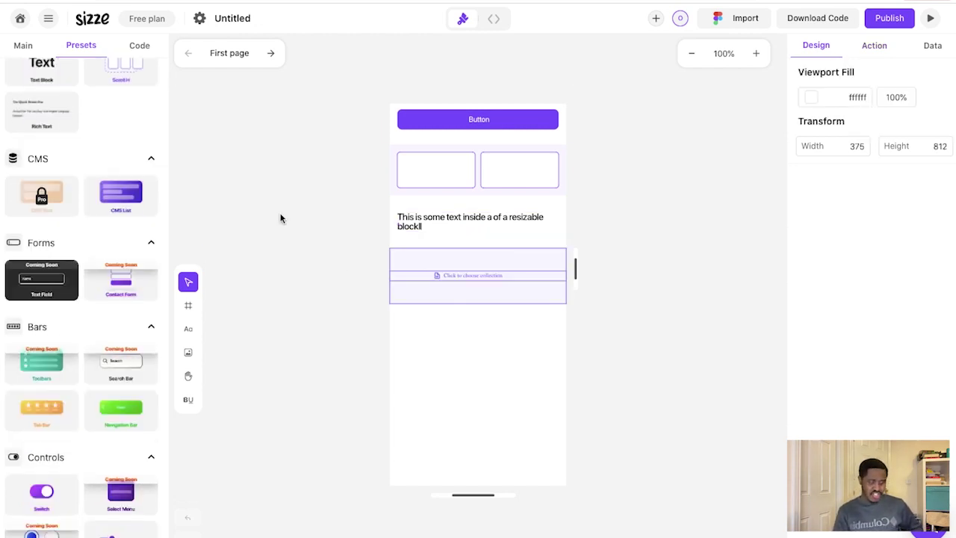
left_click(63, 401)
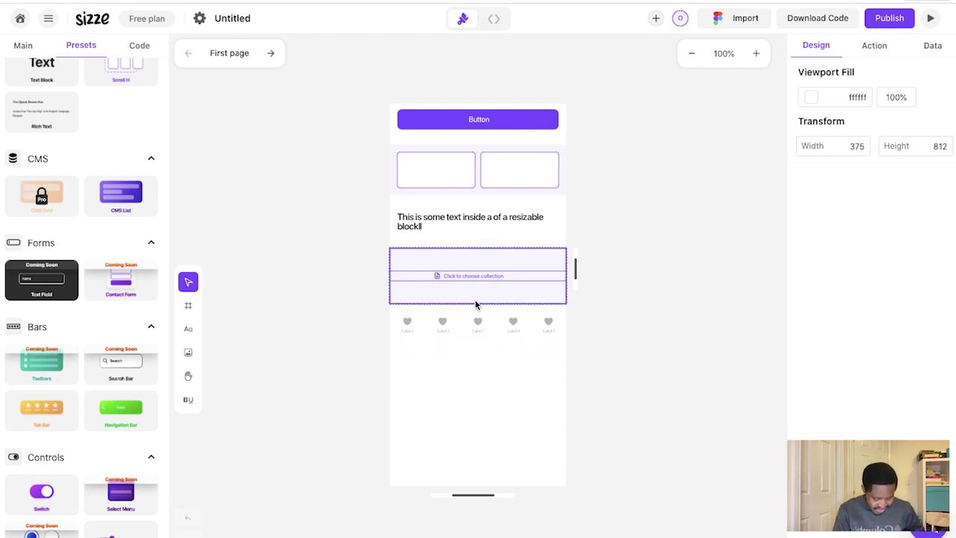
Drag the Switch preset from Controls onto the canvas and select the Switch row.
scroll(475, 304, "up", 5)
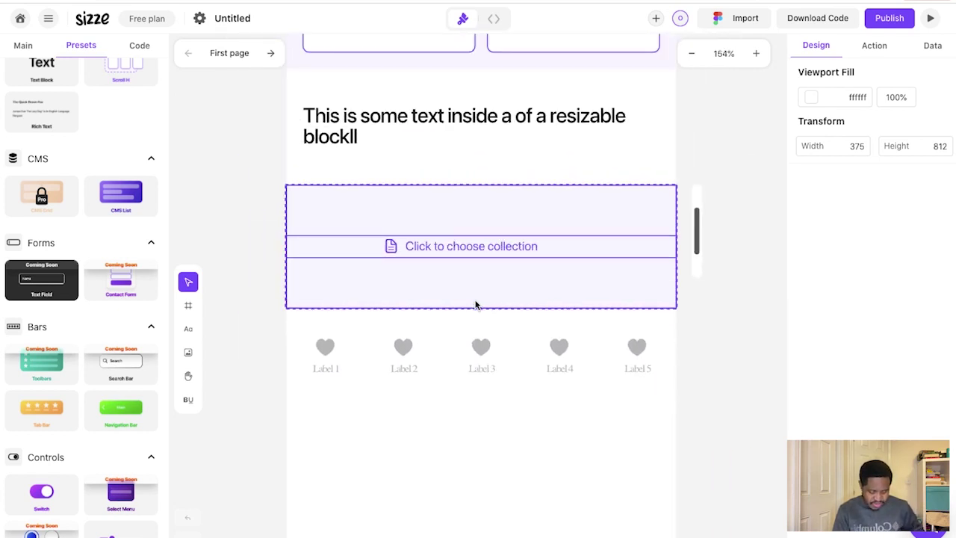
scroll(476, 304, "down", 5)
scroll(476, 304, "up", 4)
scroll(475, 304, "down", 5)
scroll(476, 304, "up", 1)
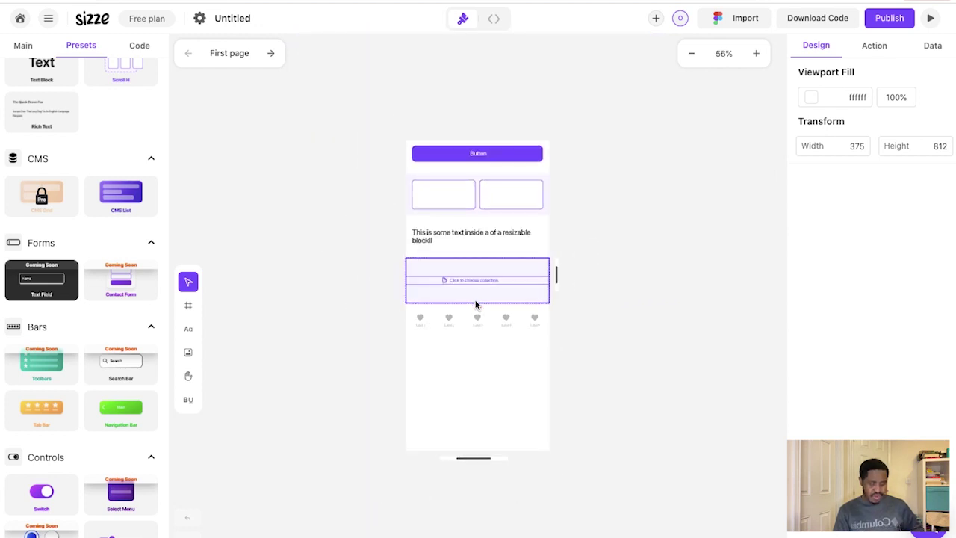
scroll(475, 304, "up", 3)
scroll(476, 304, "down", 3)
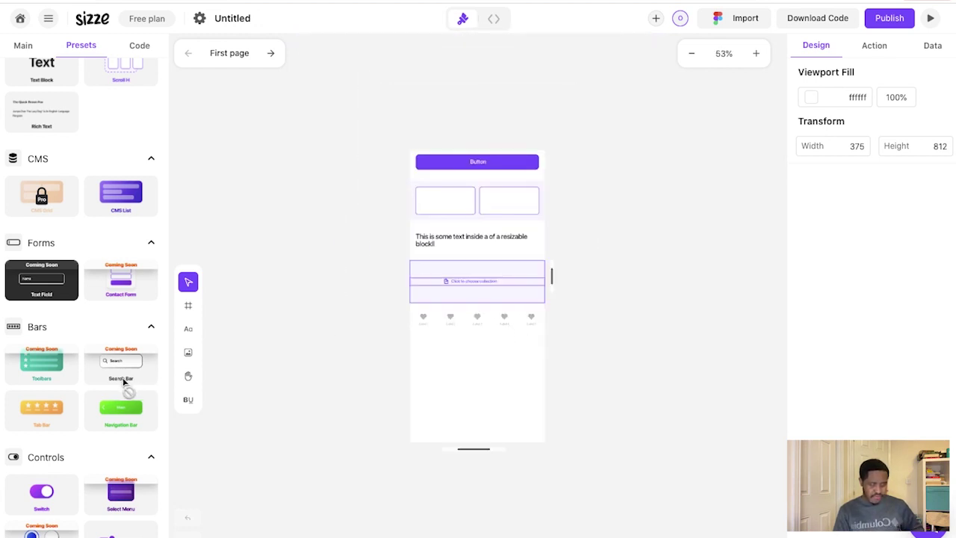
scroll(100, 400, "down", 2)
scroll(100, 400, "down", 2)
left_click_drag(46, 335, 451, 345)
scroll(468, 342, "up", 3)
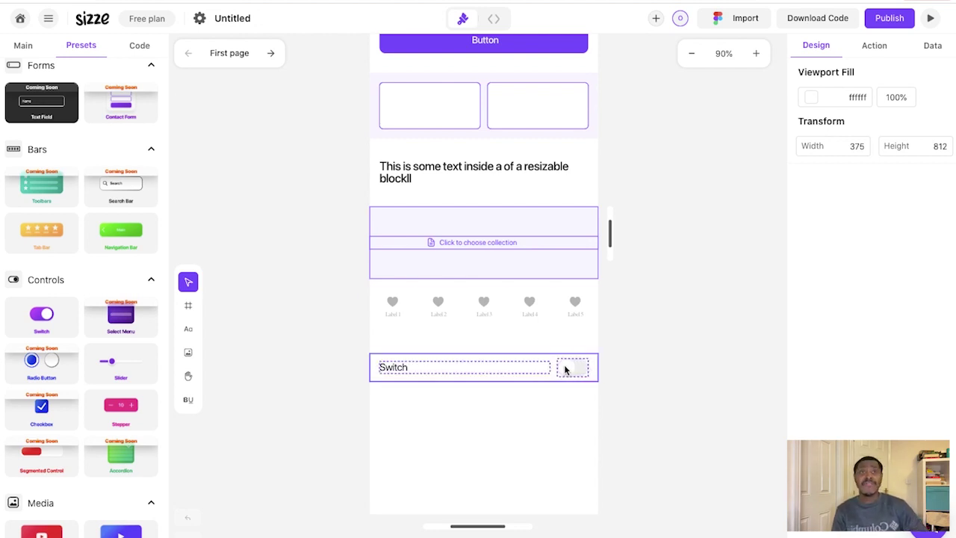
left_click(570, 367)
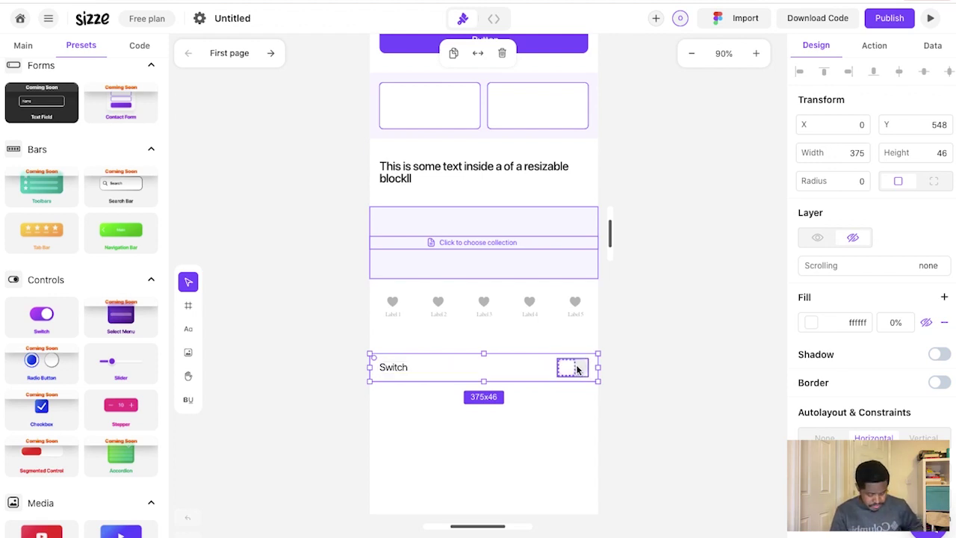
left_click(576, 369)
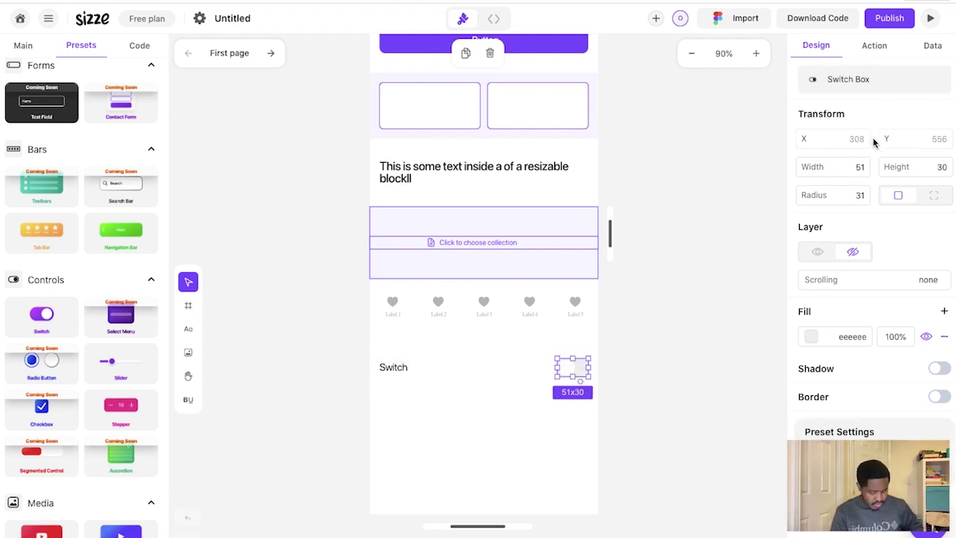
scroll(836, 220, "down", 2)
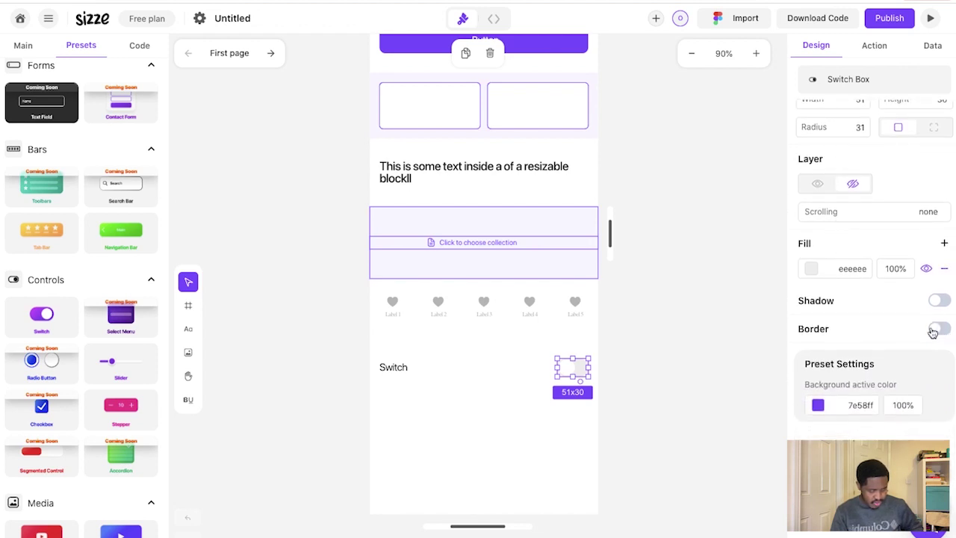
scroll(936, 329, "up", 2)
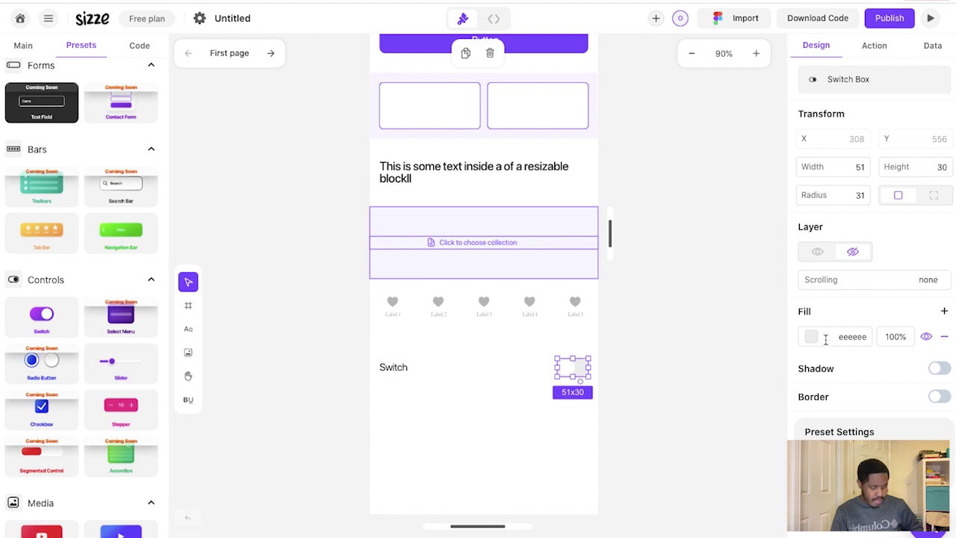
scroll(829, 394, "down", 5)
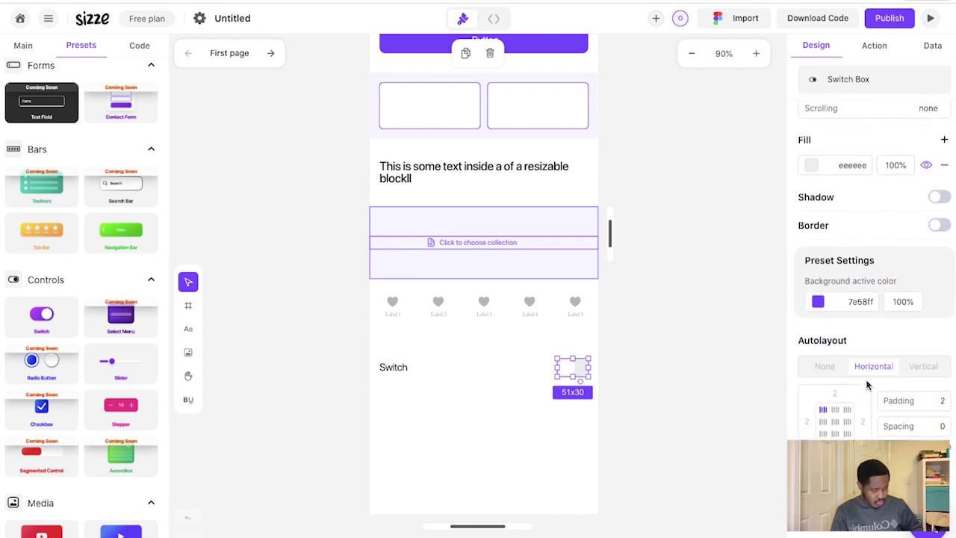
scroll(858, 410, "up", 3)
scroll(858, 409, "up", 3)
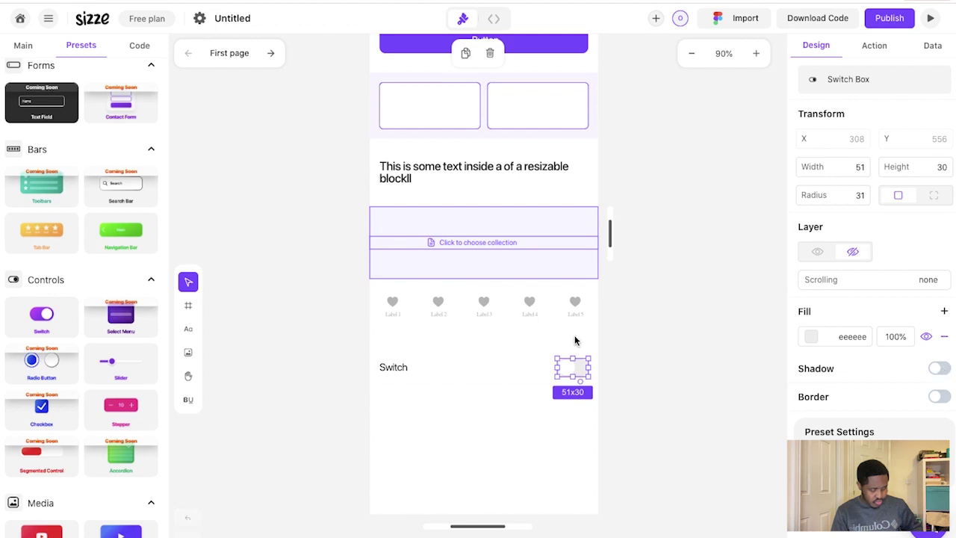
Delete the Switch row and the hearts tab bar.
scroll(88, 359, "down", 3)
left_click(416, 369)
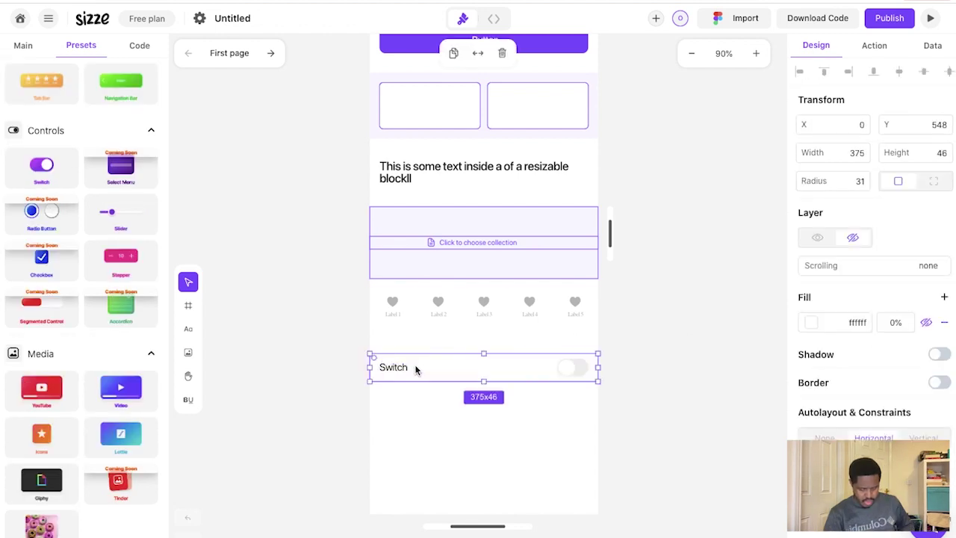
left_click(503, 54)
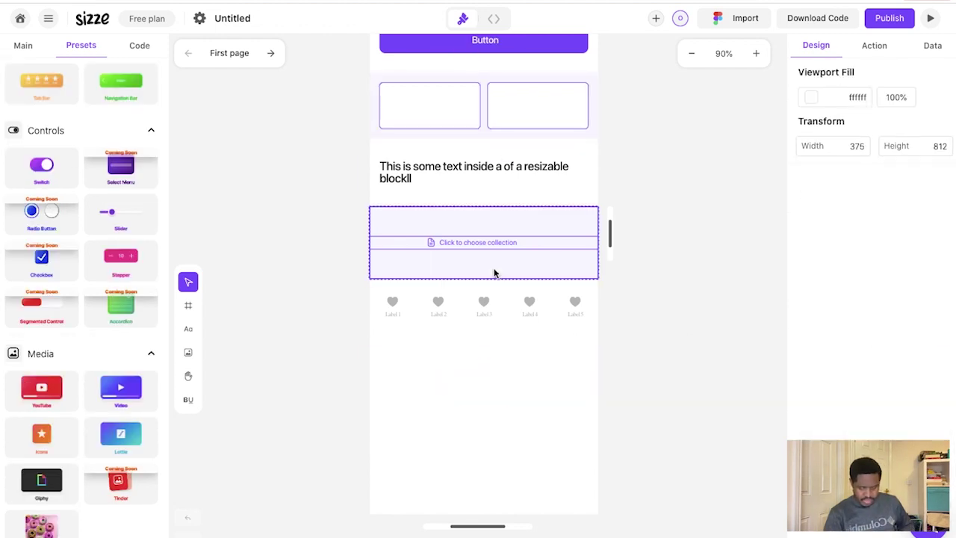
left_click(496, 314)
left_click(503, 54)
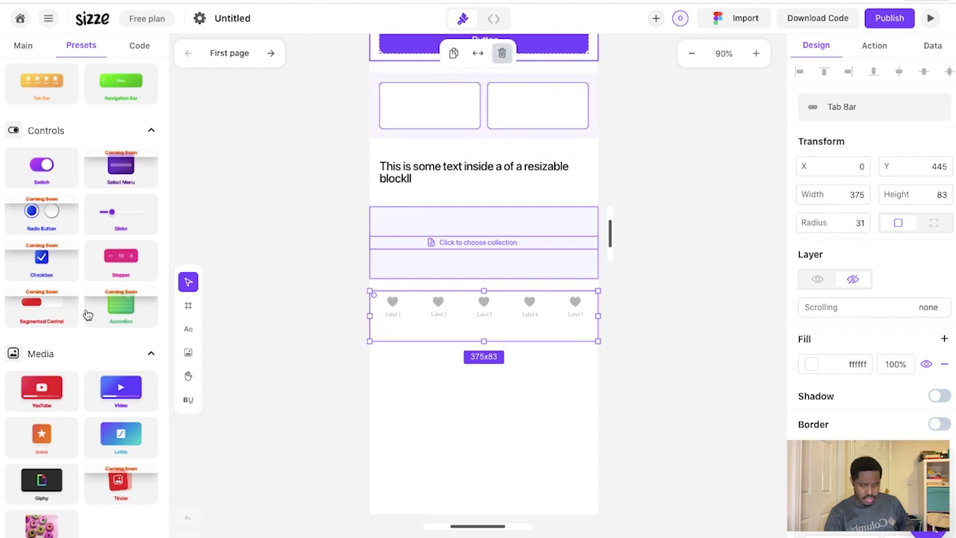
Add a YouTube embed below the collection list and select it.
scroll(83, 359, "down", 1)
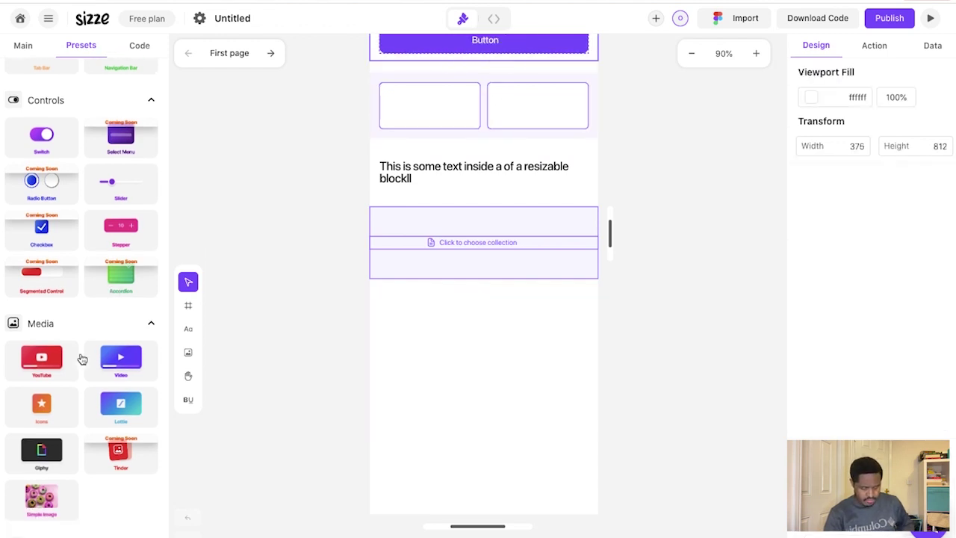
scroll(82, 357, "down", 2)
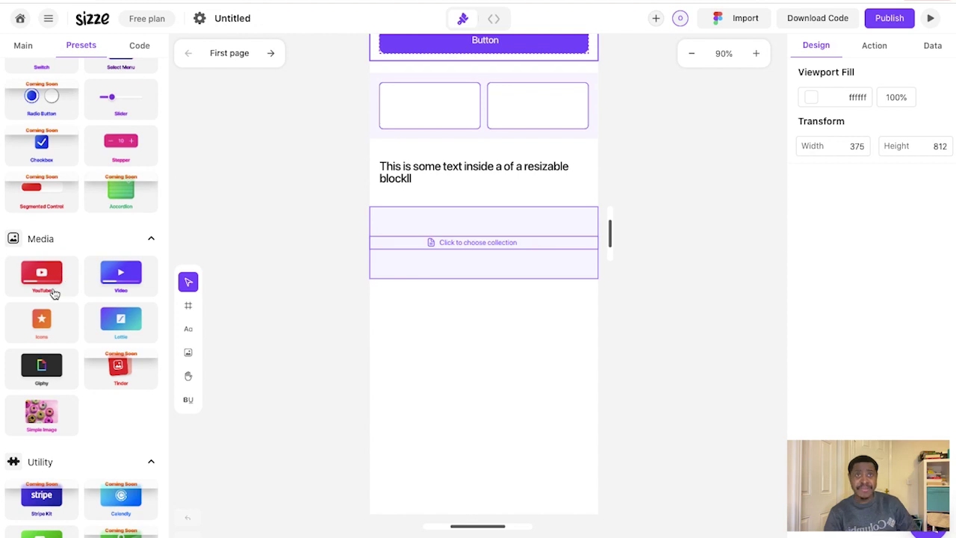
scroll(70, 237, "down", 2)
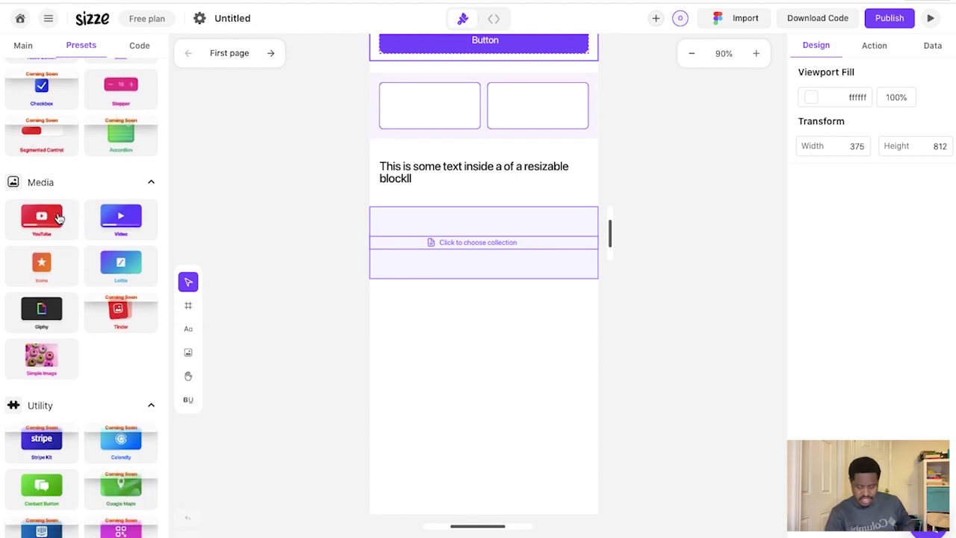
left_click(59, 218)
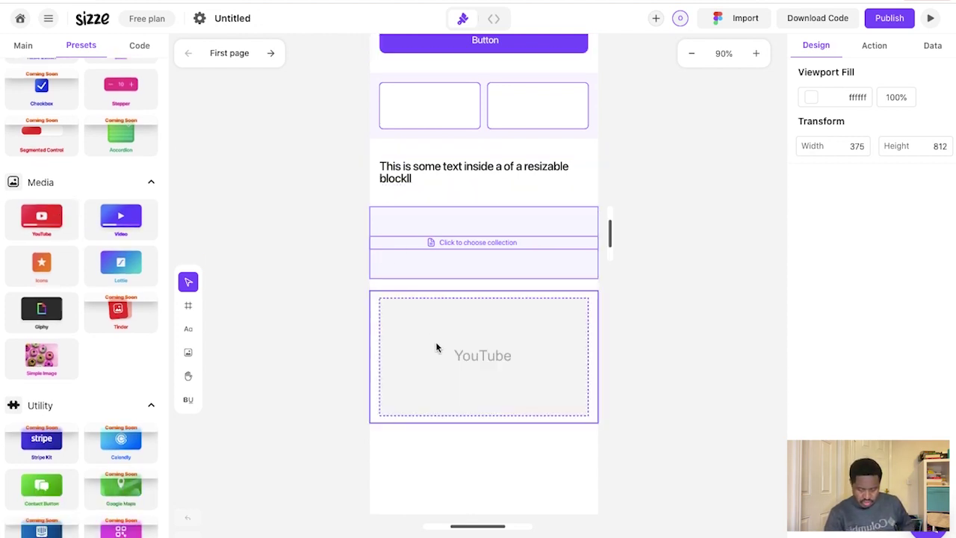
scroll(437, 348, "down", 1)
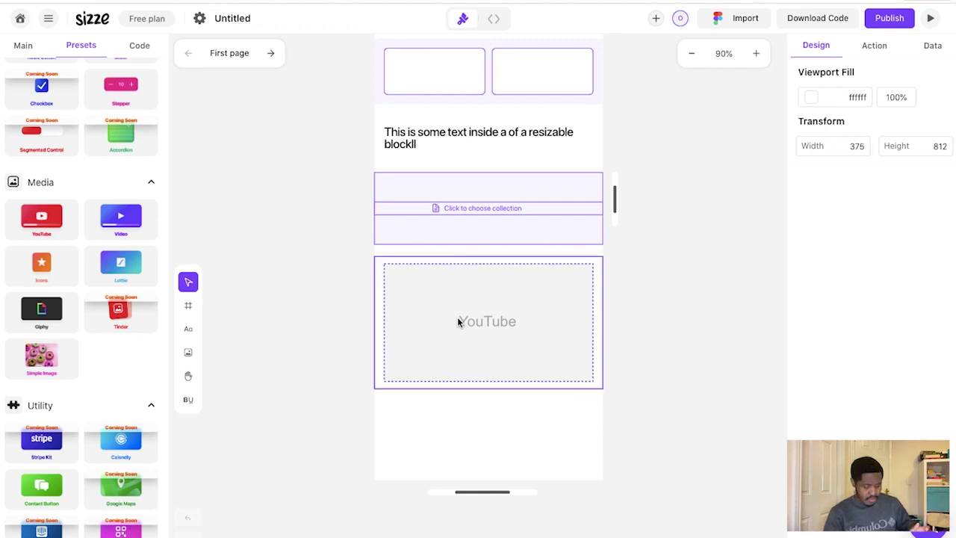
left_click(566, 308)
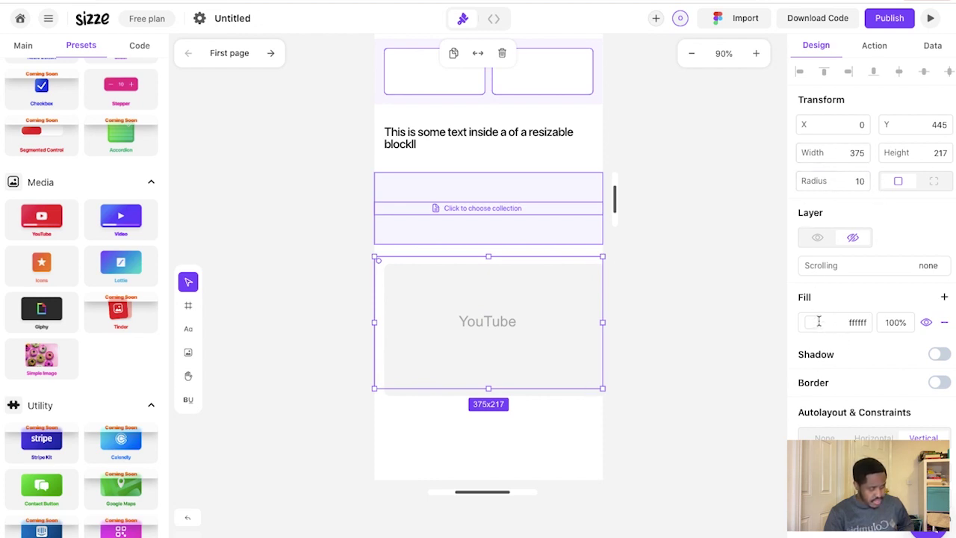
Add a Video block, then delete the YouTube block.
left_click(107, 217)
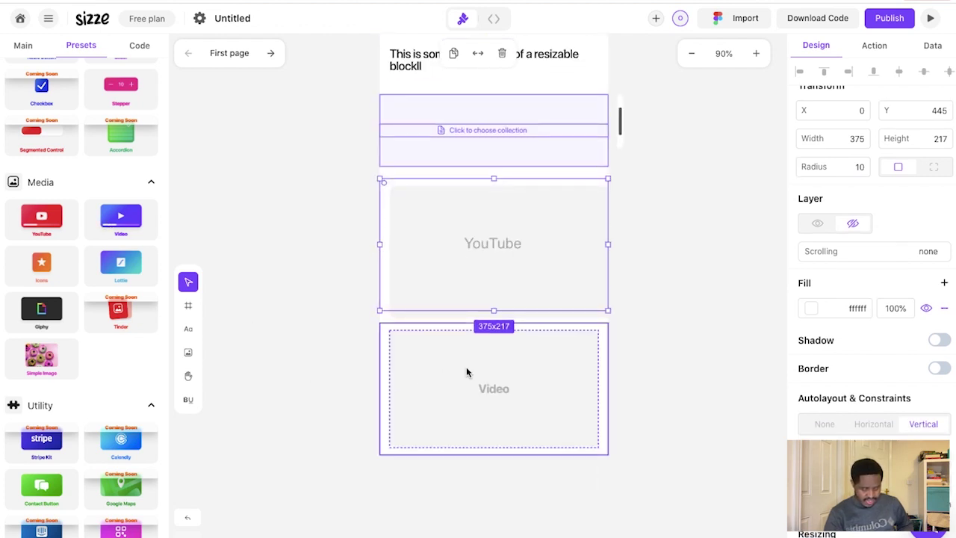
left_click_drag(466, 366, 470, 301)
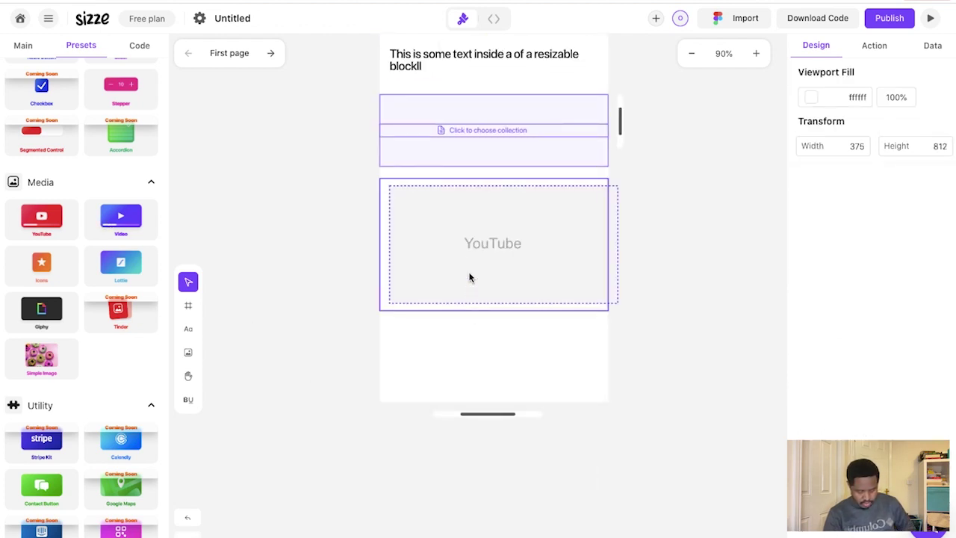
left_click(469, 277)
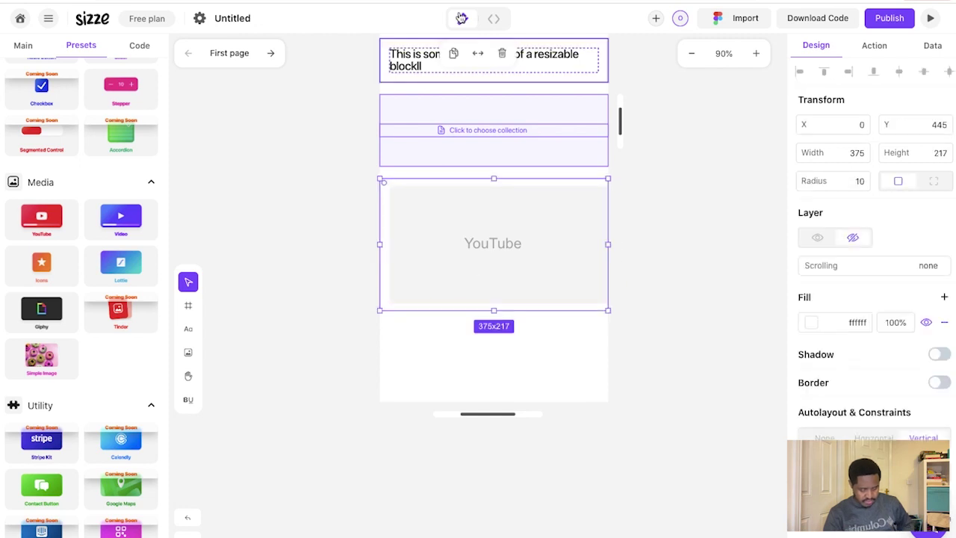
left_click(502, 57)
Add a star icon and a Giphy block from the presets.
scroll(112, 232, "down", 1)
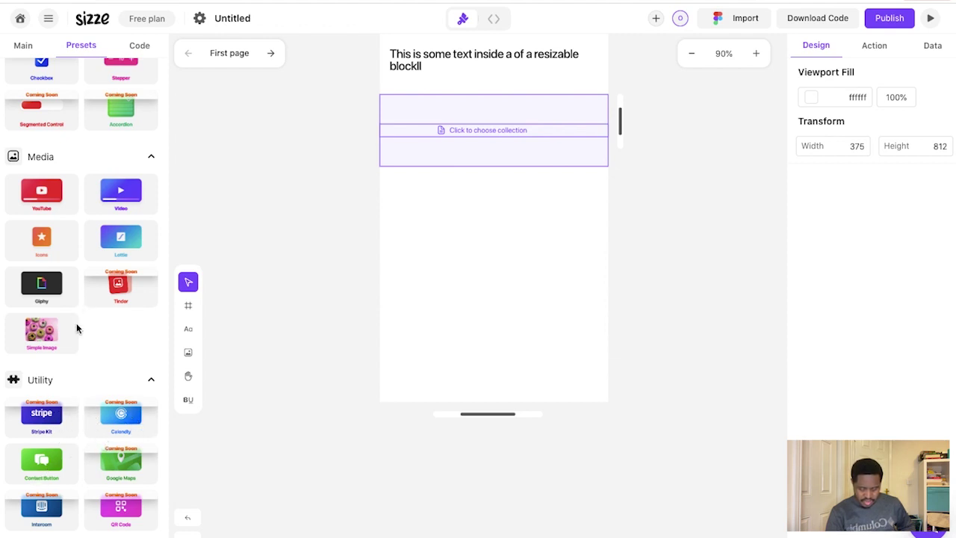
scroll(76, 323, "up", 2)
scroll(74, 340, "up", 1)
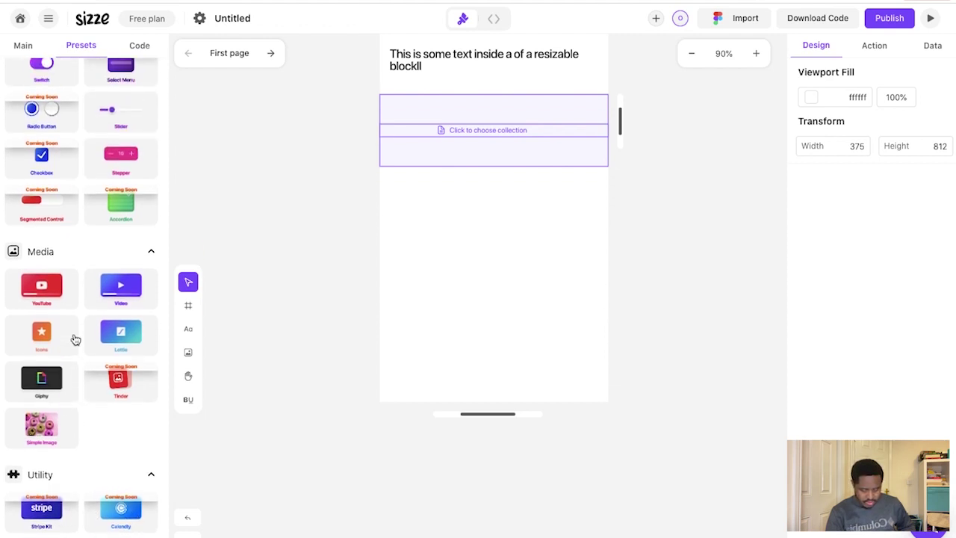
left_click(49, 338)
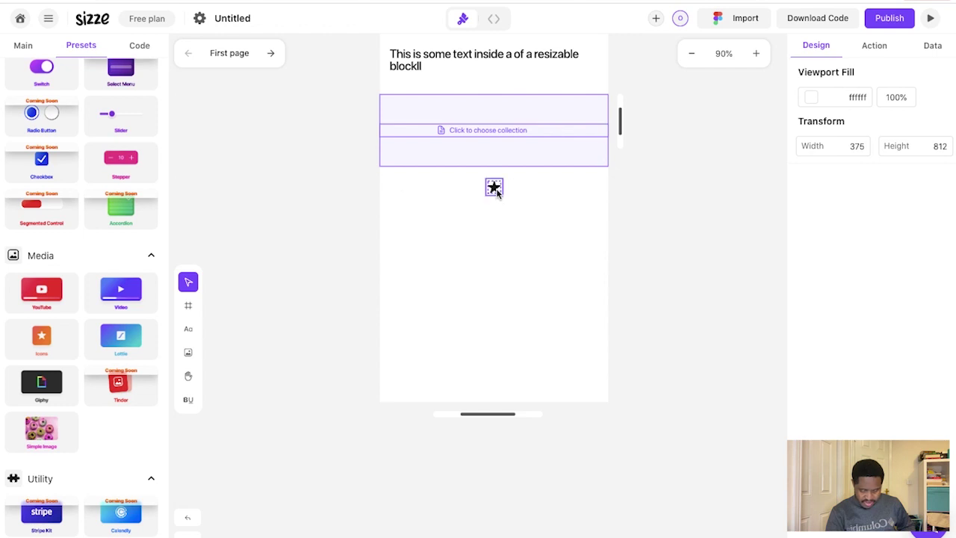
left_click(43, 379)
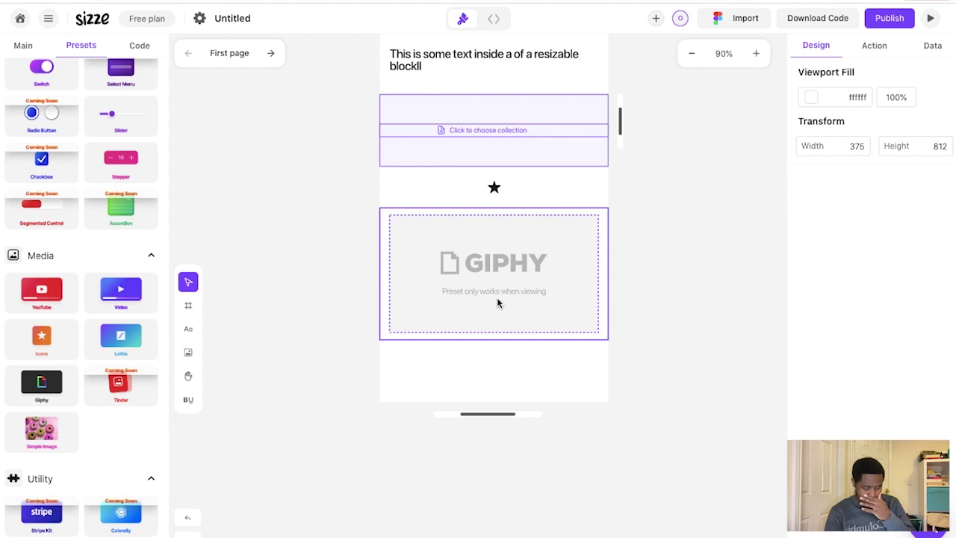
Delete the empty collection block and move the star up under the text.
scroll(497, 303, "up", 5)
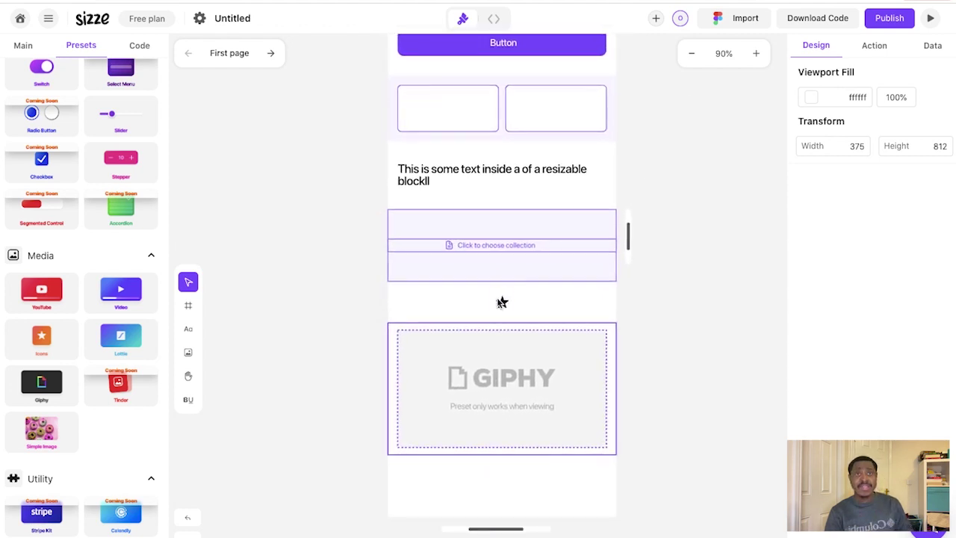
left_click(507, 265)
left_click(504, 51)
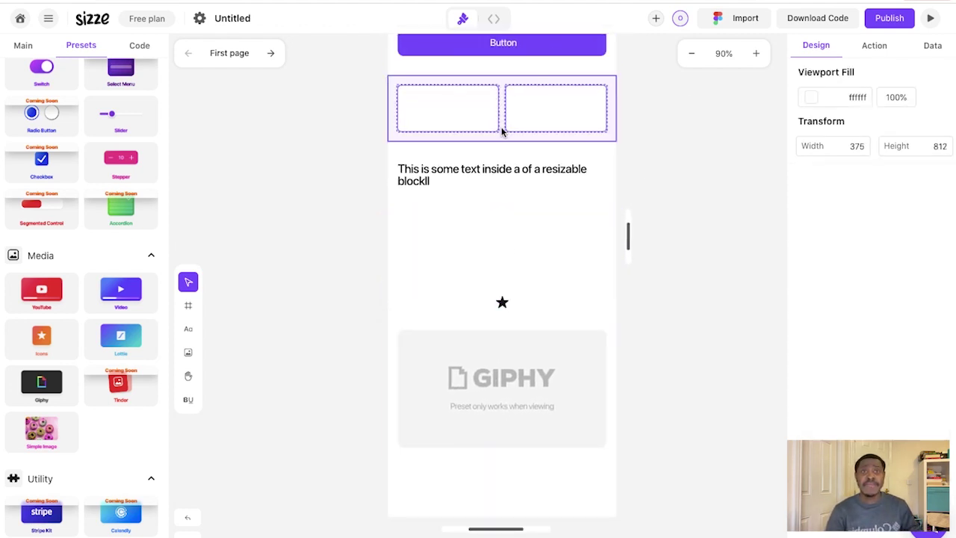
left_click_drag(506, 305, 496, 233)
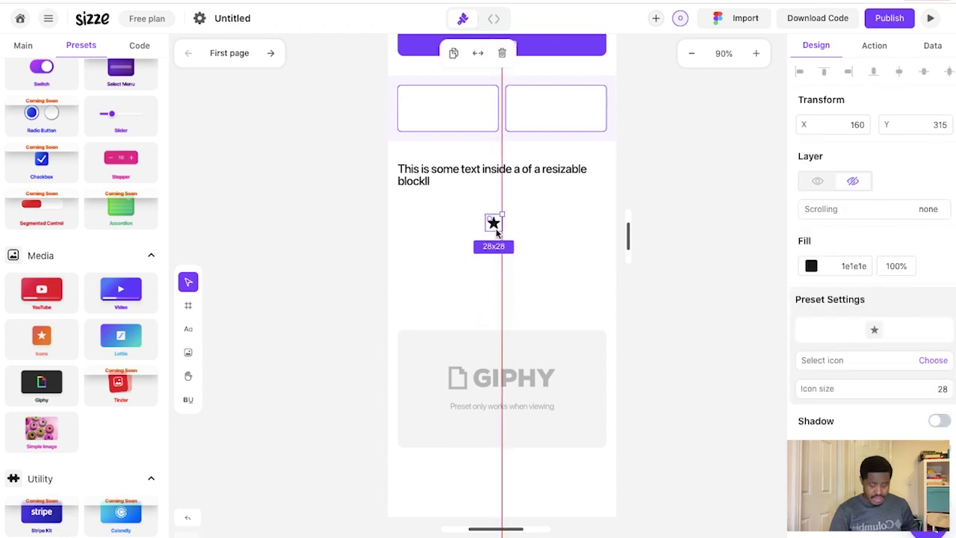
left_click(495, 327)
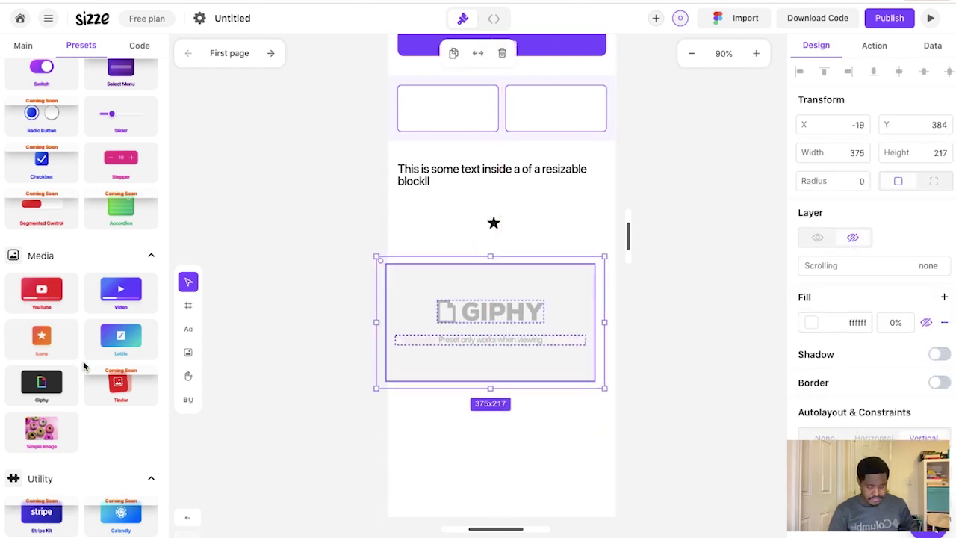
scroll(74, 358, "down", 2)
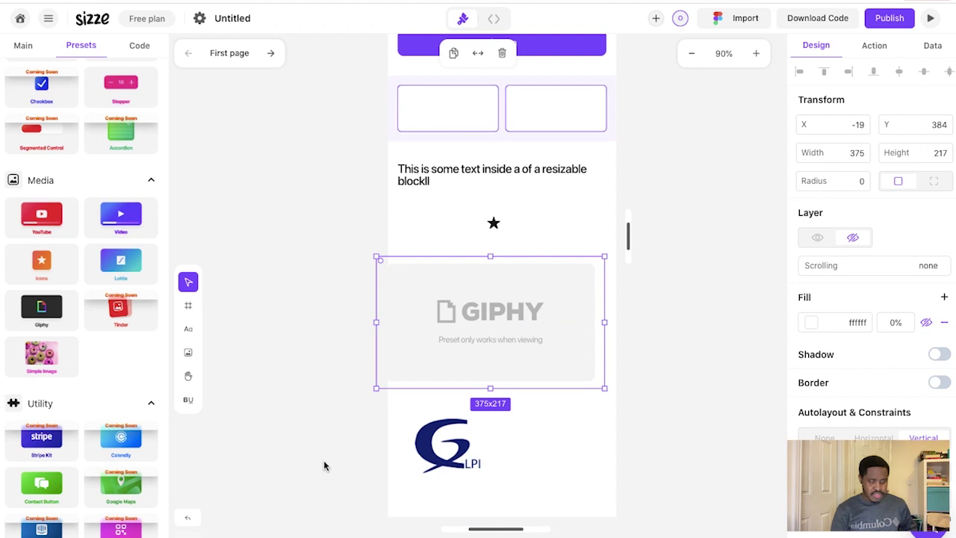
left_click(345, 416)
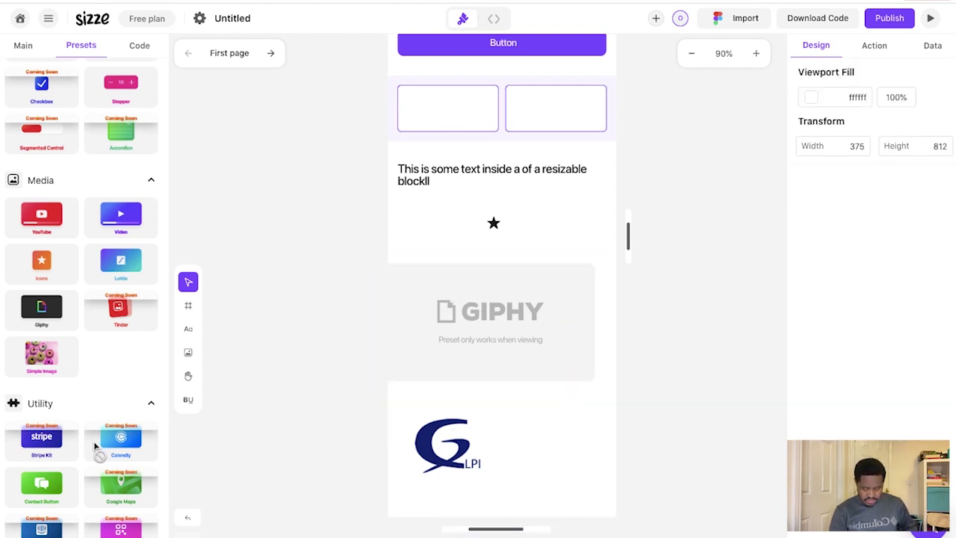
scroll(97, 452, "down", 1)
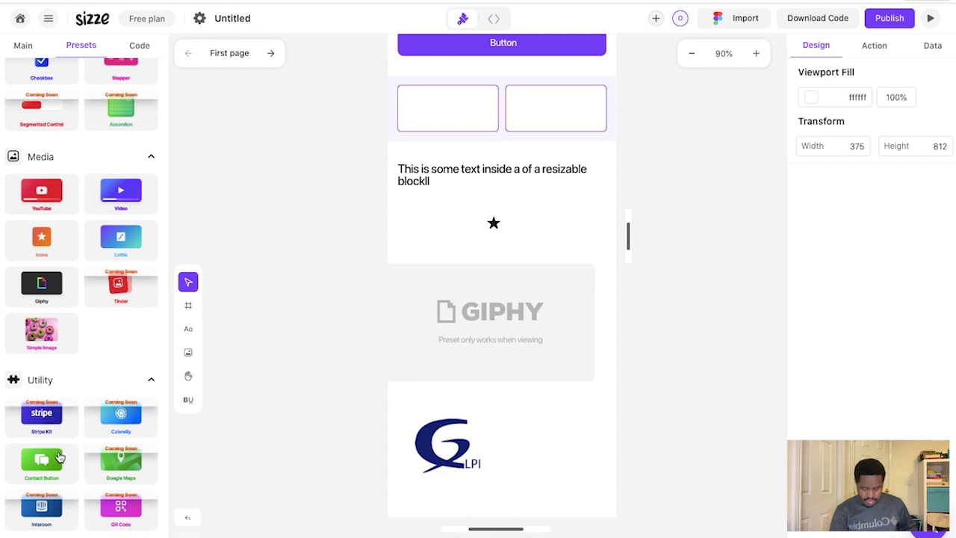
Place the Contact Button under the logo and nudge the logo-and-button block up.
left_click_drag(516, 443, 514, 446)
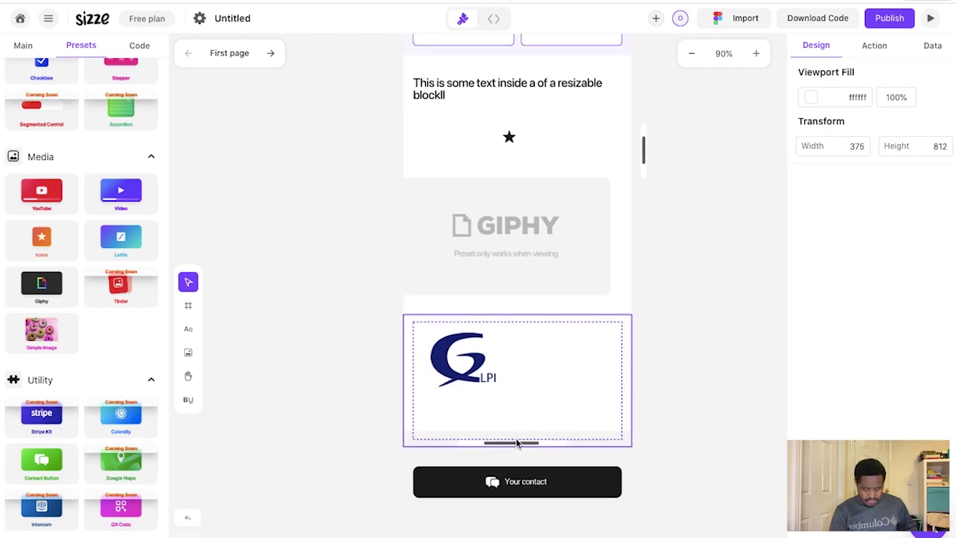
left_click_drag(513, 489, 513, 409)
left_click(478, 336)
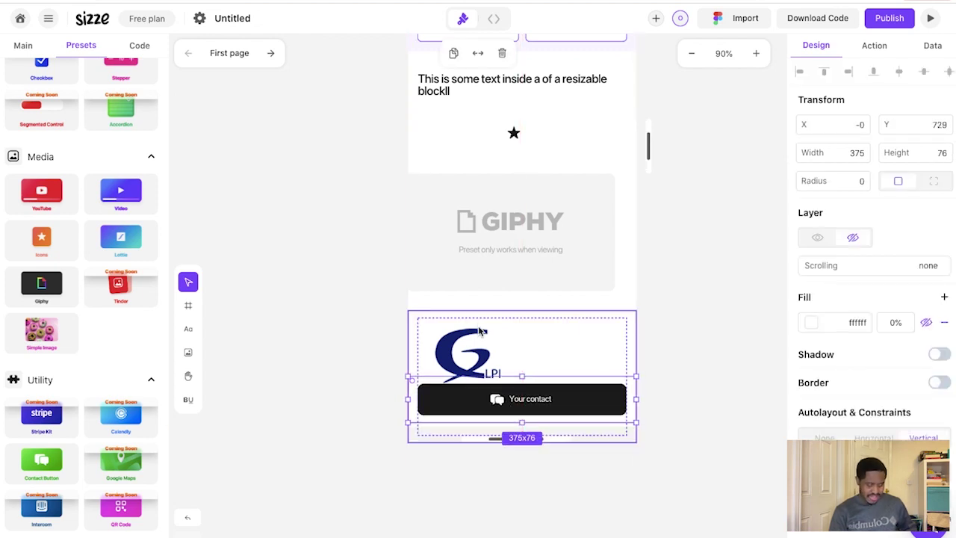
left_click_drag(478, 317, 481, 307)
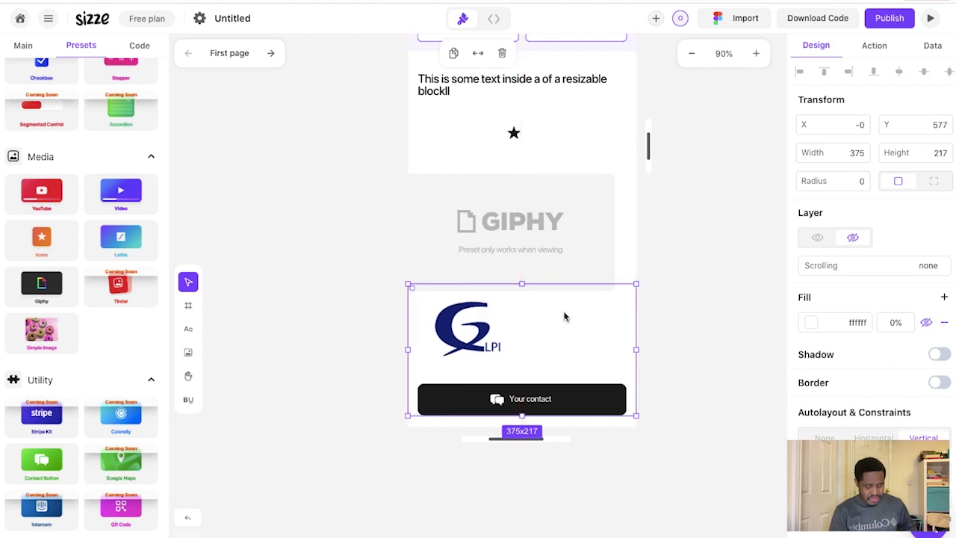
left_click(683, 377)
Select the Your contact button, then switch to adding text elements.
left_click(576, 398)
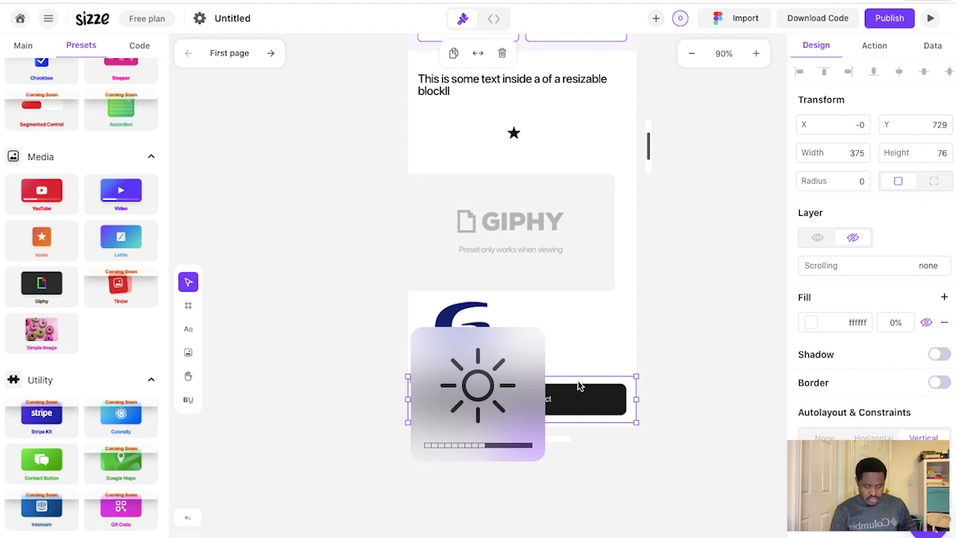
scroll(546, 269, "up", 2)
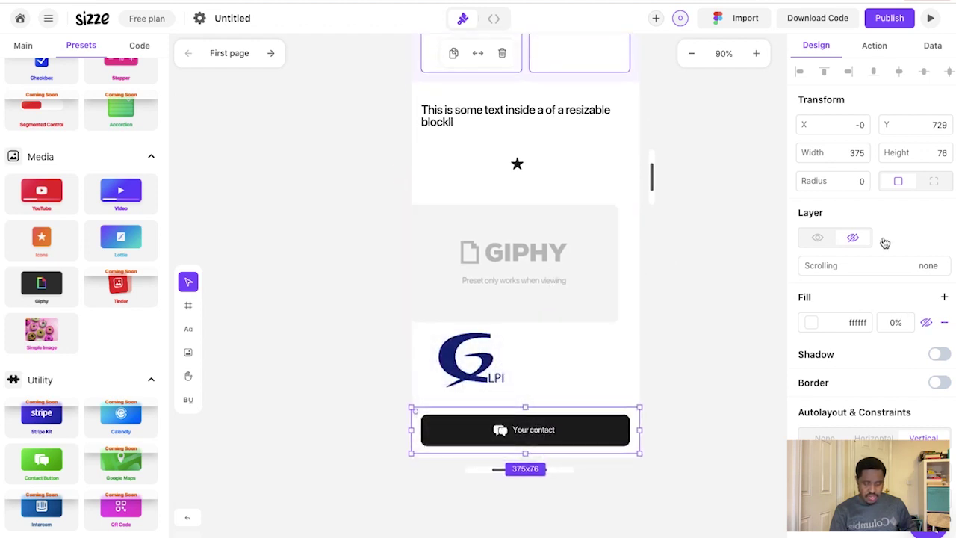
scroll(868, 235, "down", 3)
scroll(869, 232, "down", 2)
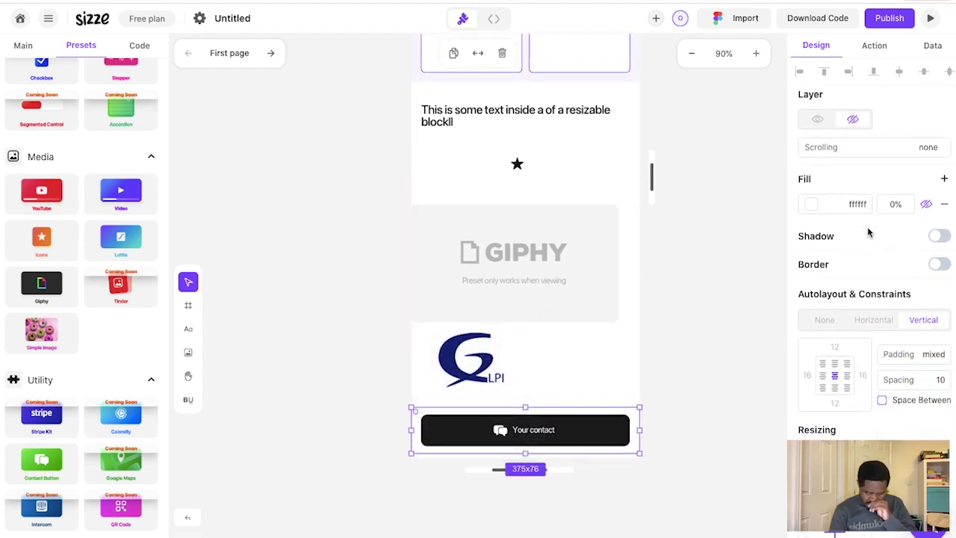
scroll(868, 231, "up", 4)
scroll(515, 227, "up", 10)
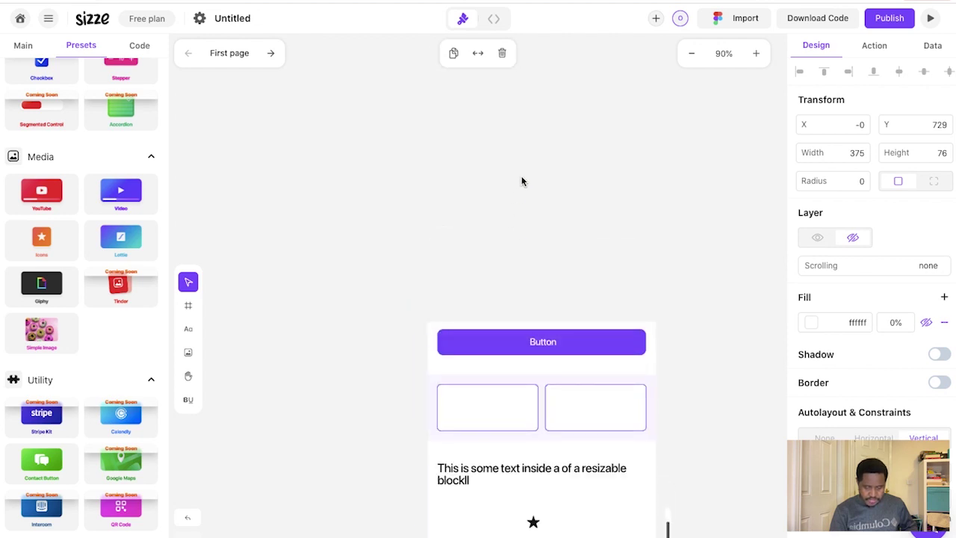
scroll(487, 207, "down", 6)
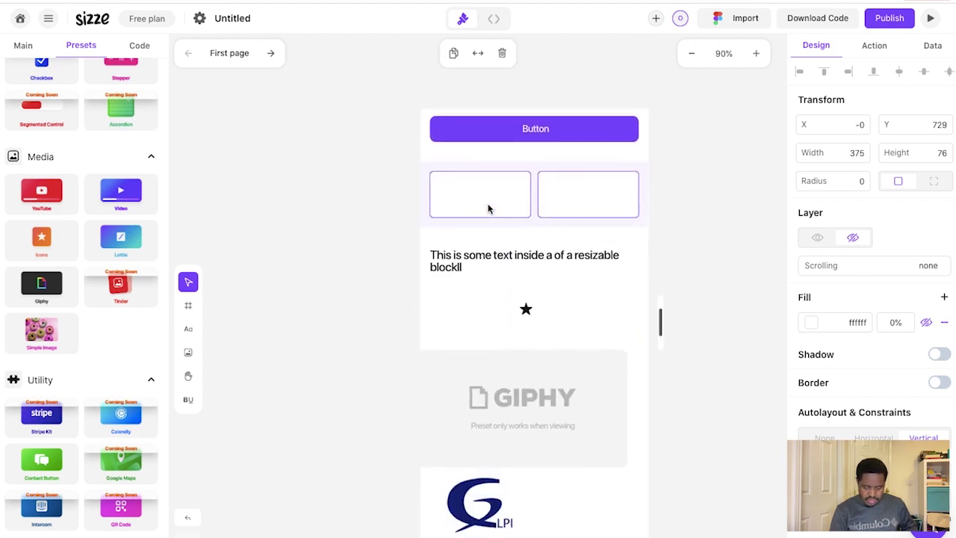
scroll(487, 208, "down", 4)
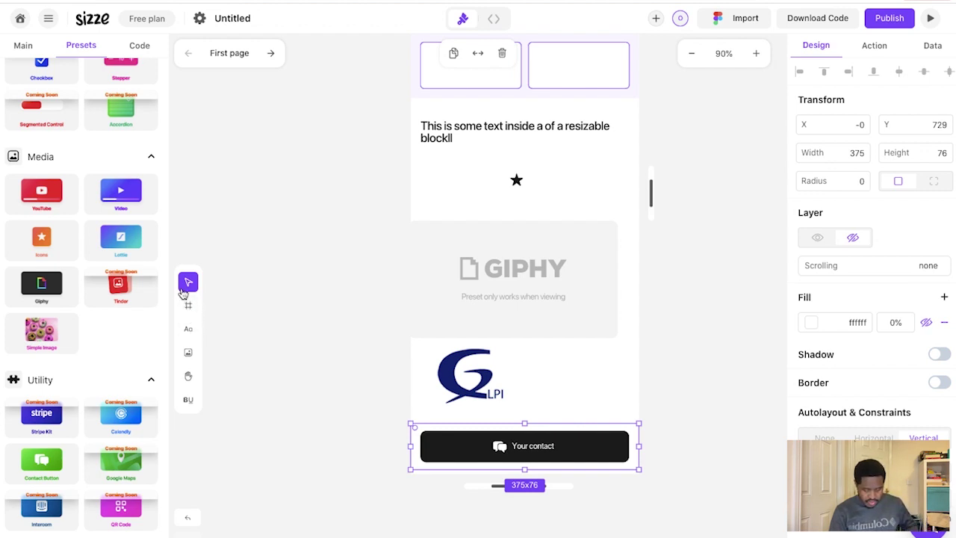
left_click(188, 330)
Place a 'Some text' label under the star and try inserting an image, cancelling the file chooser.
left_click(444, 200)
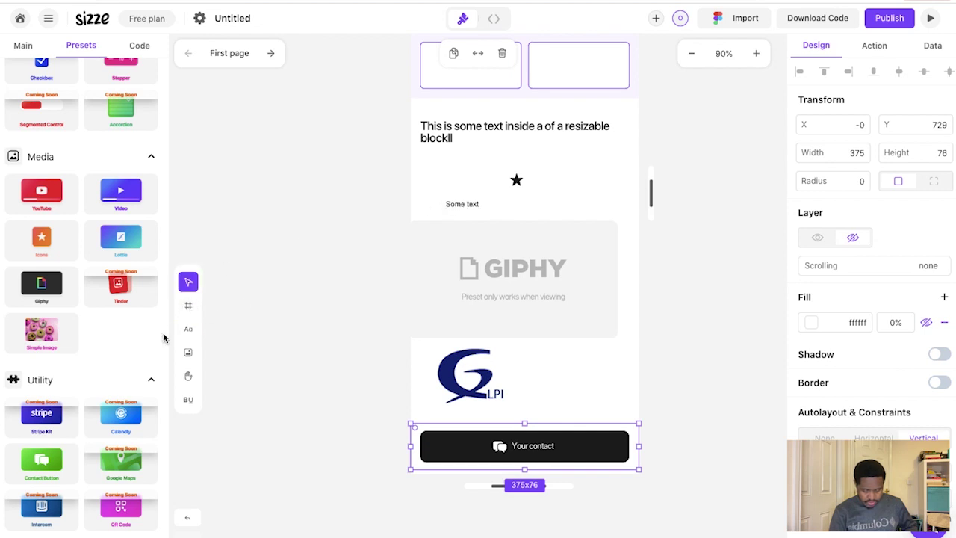
left_click(188, 354)
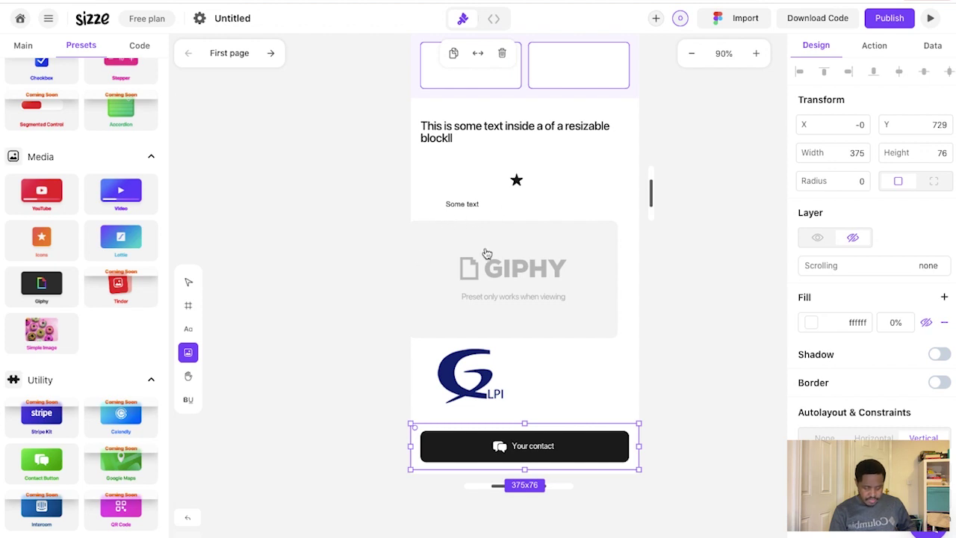
left_click(510, 294)
left_click(640, 238)
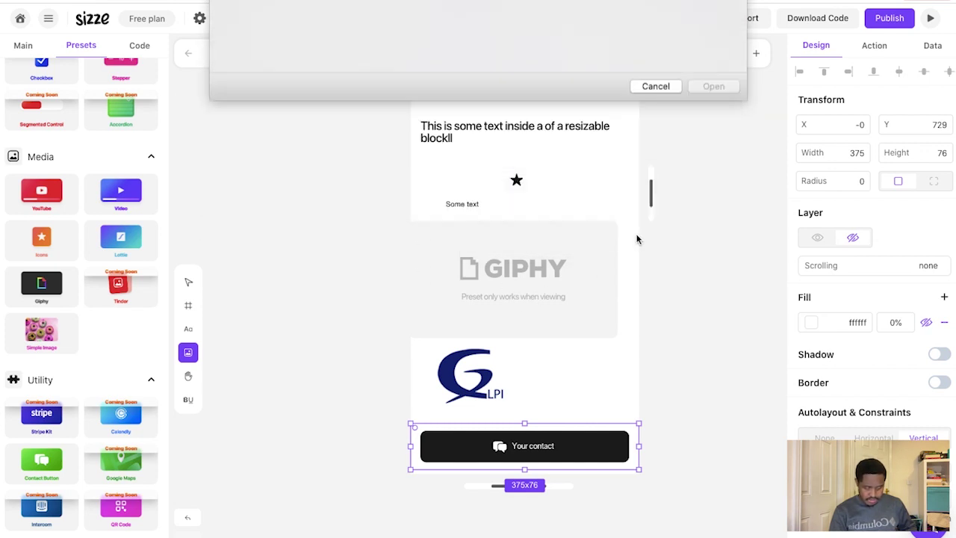
Try the pan tool, return to selection mode, and scroll the canvas view.
left_click(192, 378)
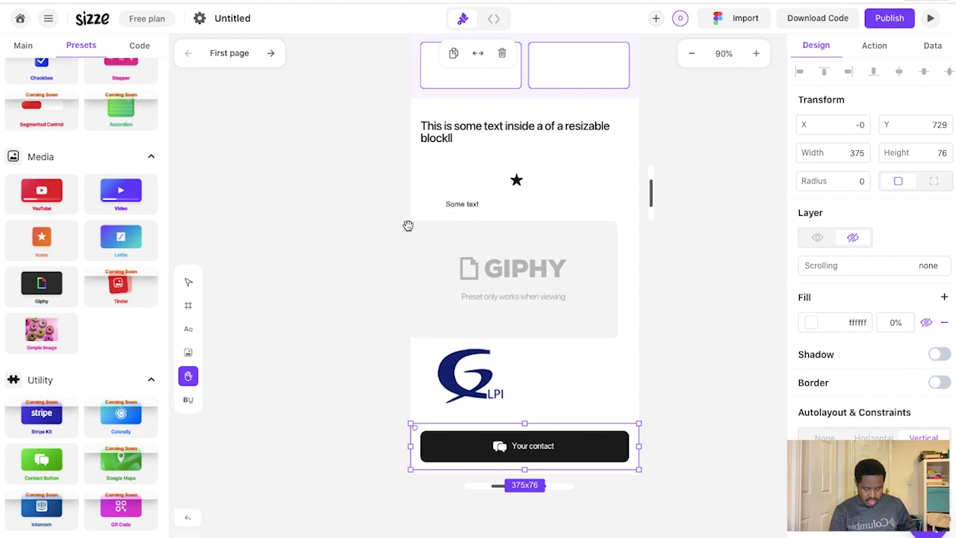
left_click(192, 405)
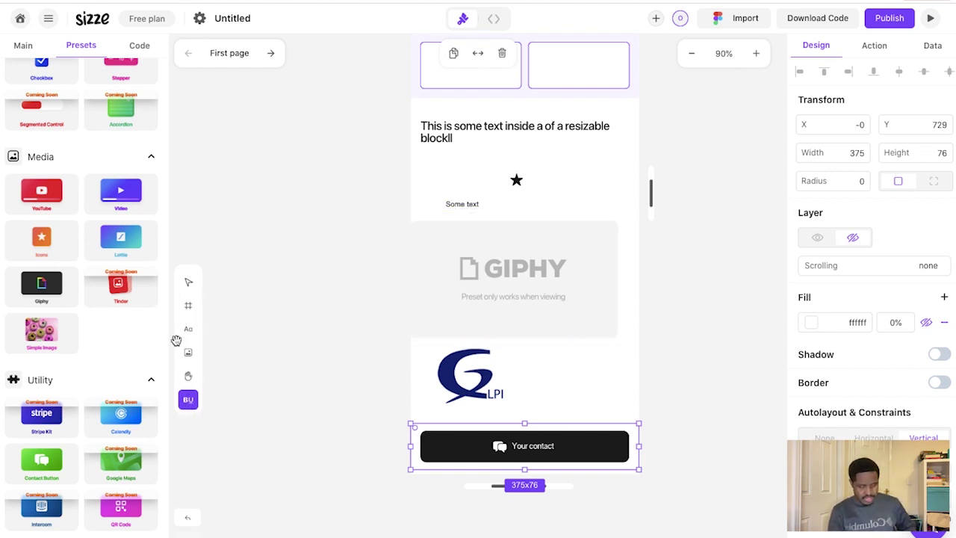
left_click(190, 287)
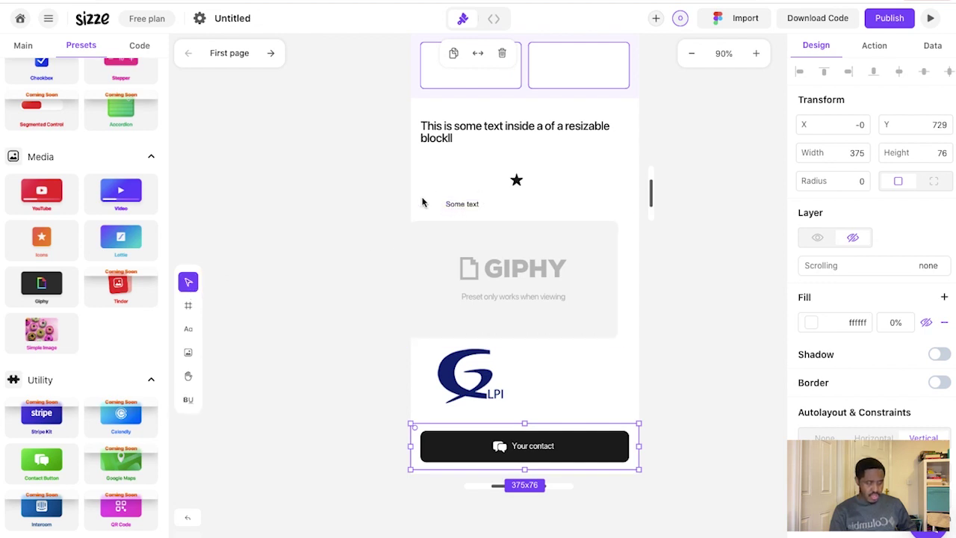
scroll(448, 172, "up", 2)
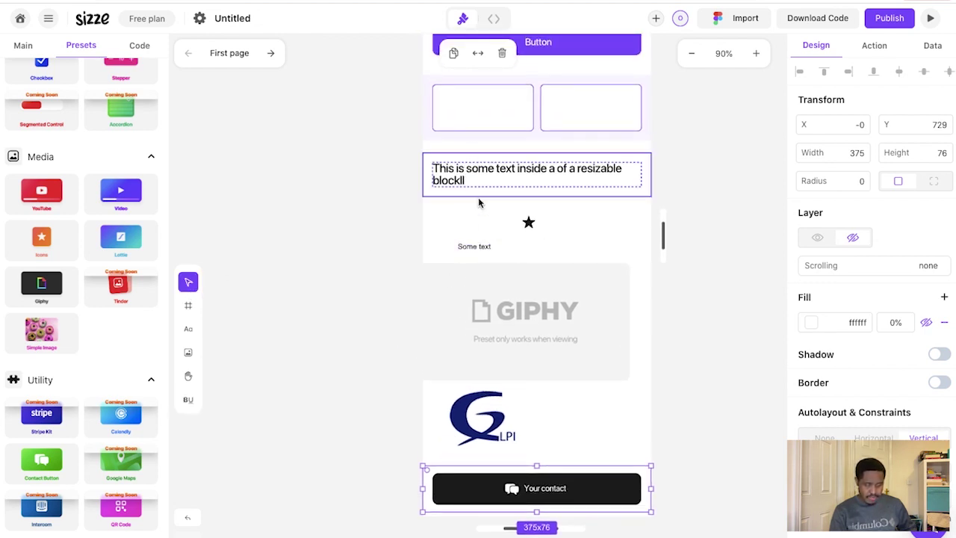
scroll(474, 286, "up", 2)
scroll(476, 289, "right", 2)
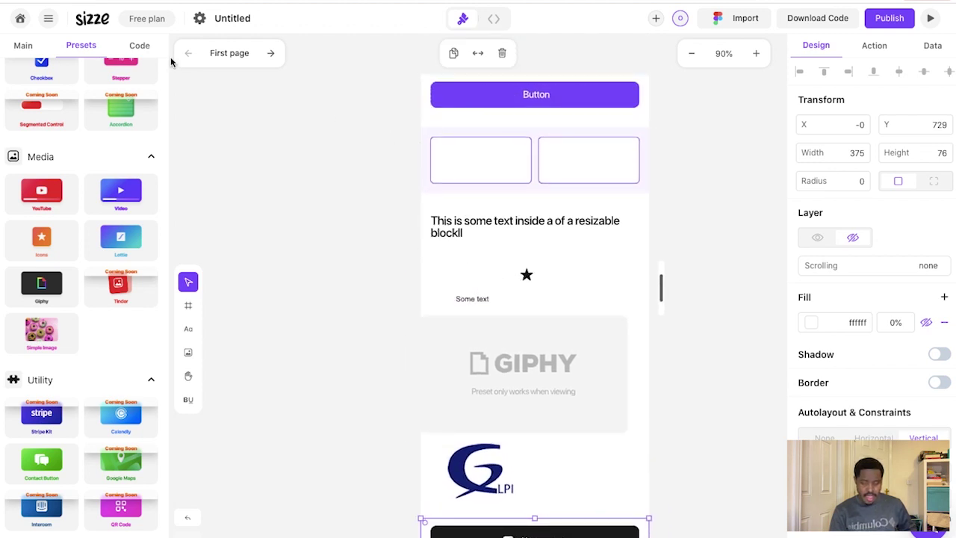
left_click(139, 45)
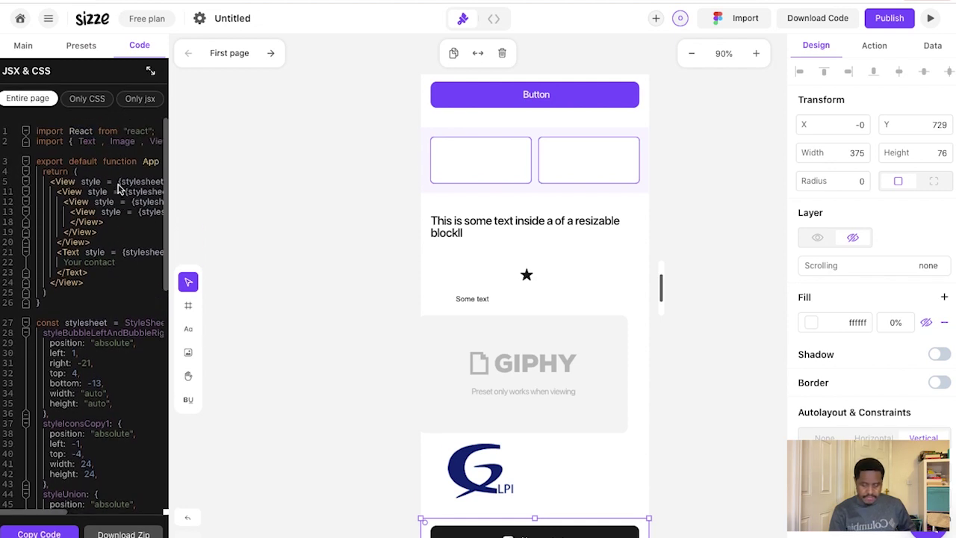
scroll(111, 243, "down", 1)
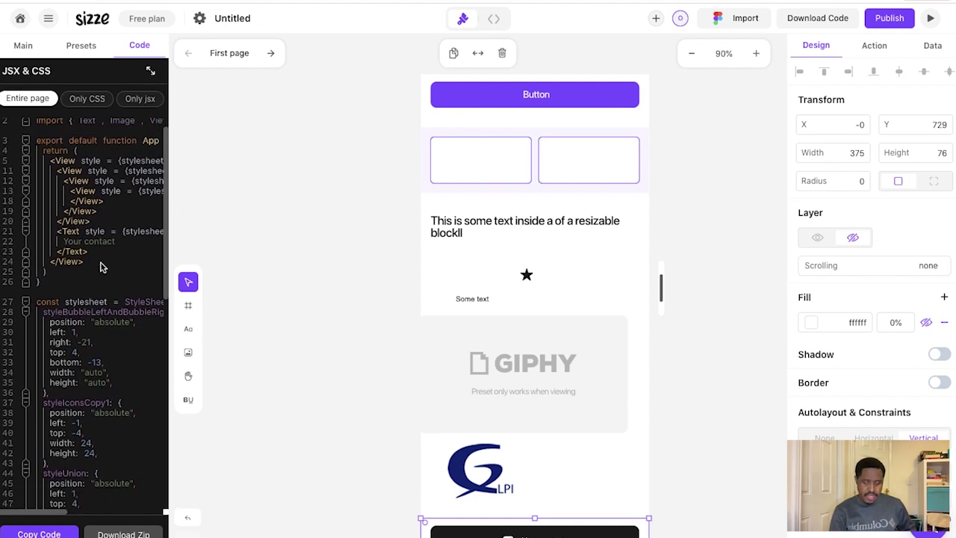
scroll(101, 266, "down", 2)
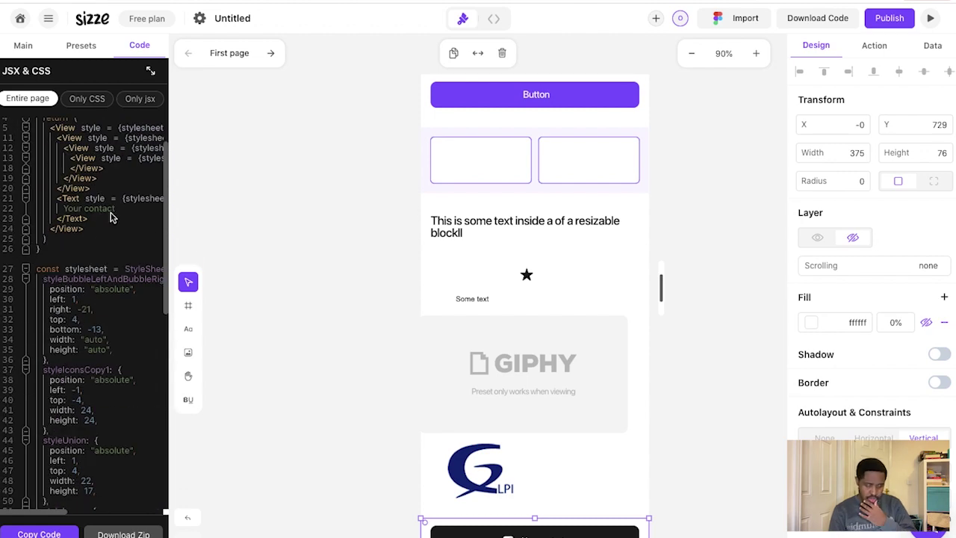
scroll(130, 314, "down", 10)
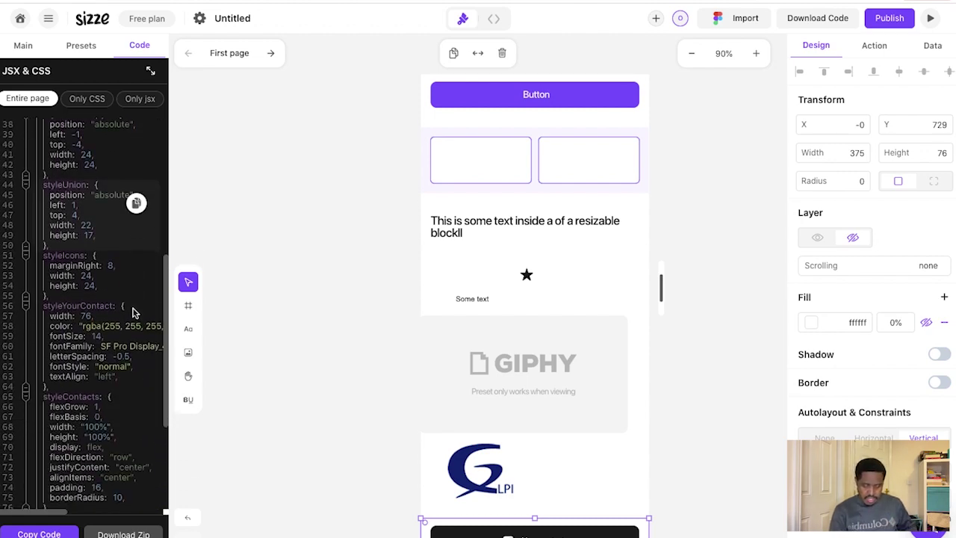
scroll(133, 313, "up", 10)
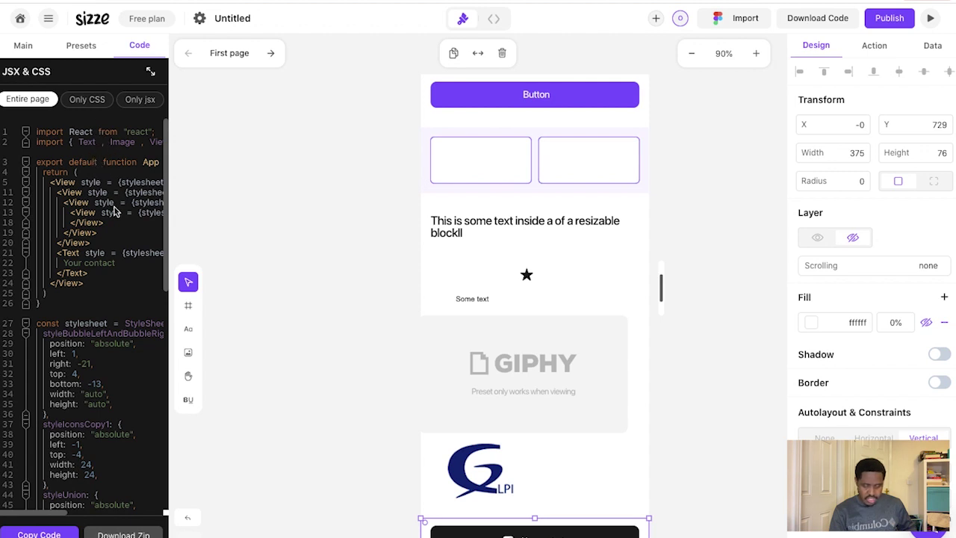
left_click(82, 45)
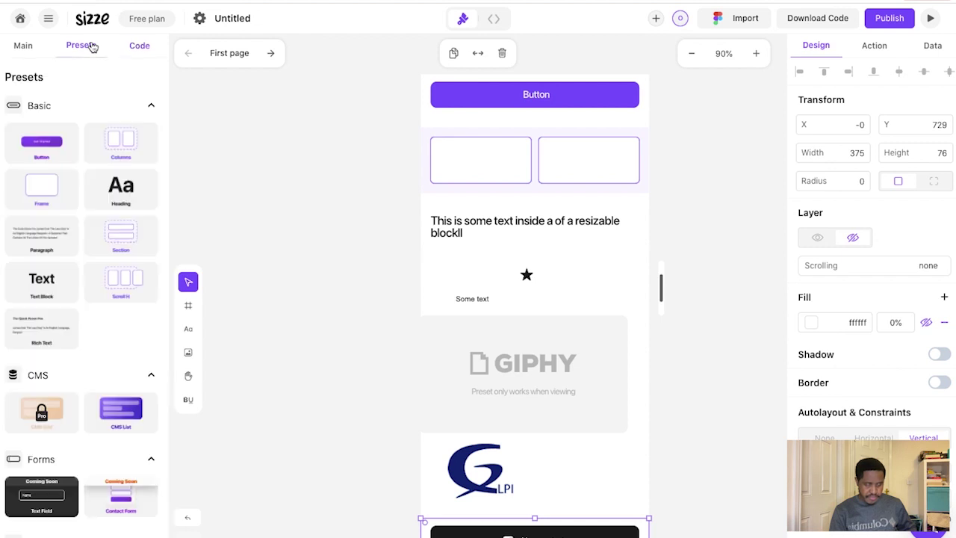
View generated code for the Giphy, logo and contact button layers, then return to Editor Mode.
left_click(493, 23)
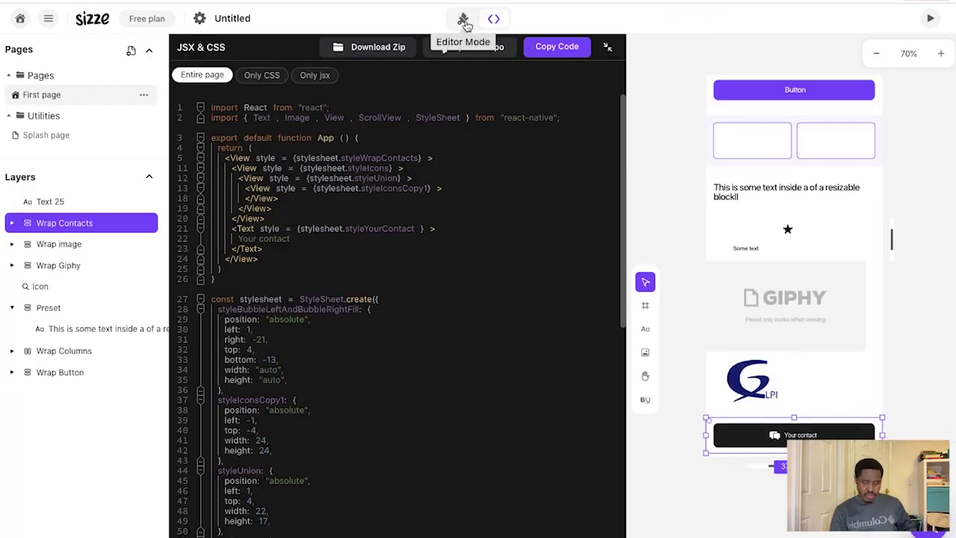
left_click(70, 265)
left_click(71, 252)
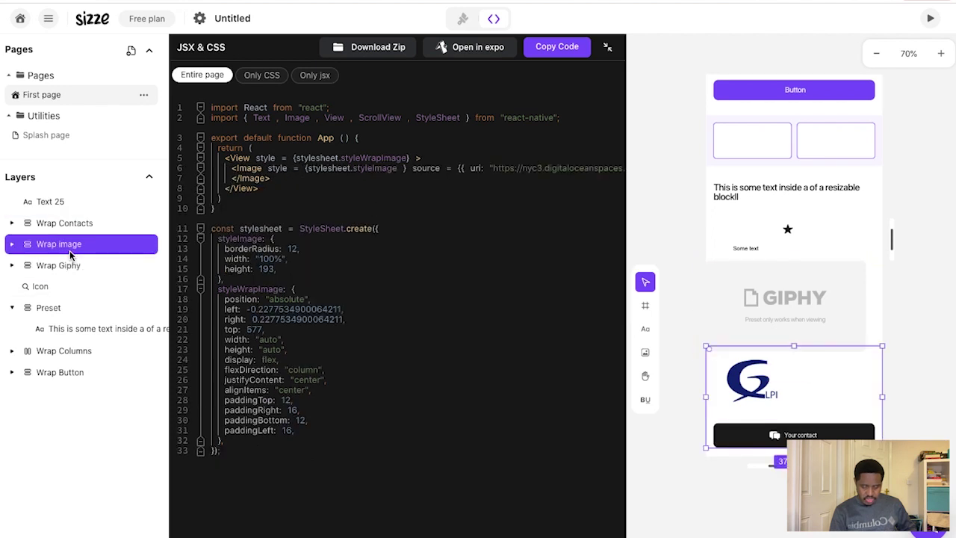
left_click(95, 224)
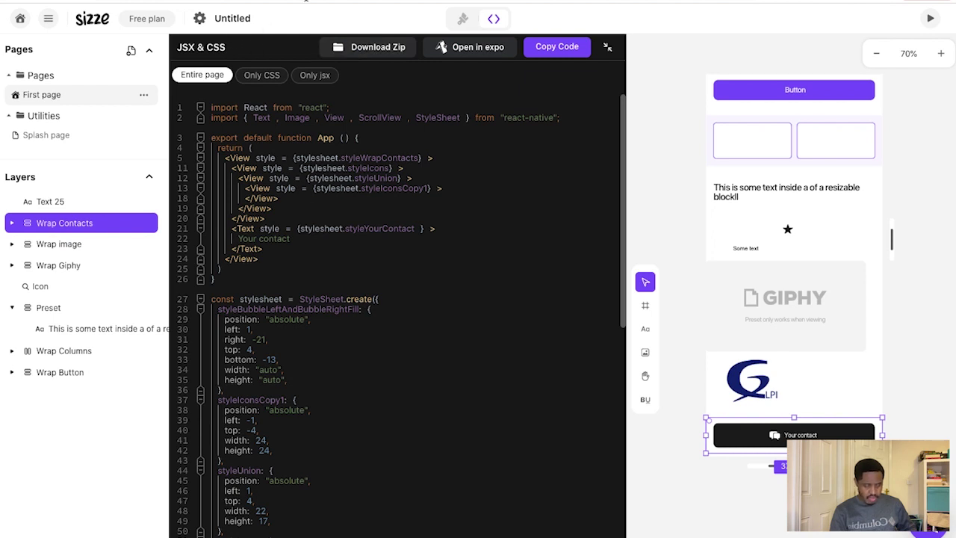
left_click(462, 19)
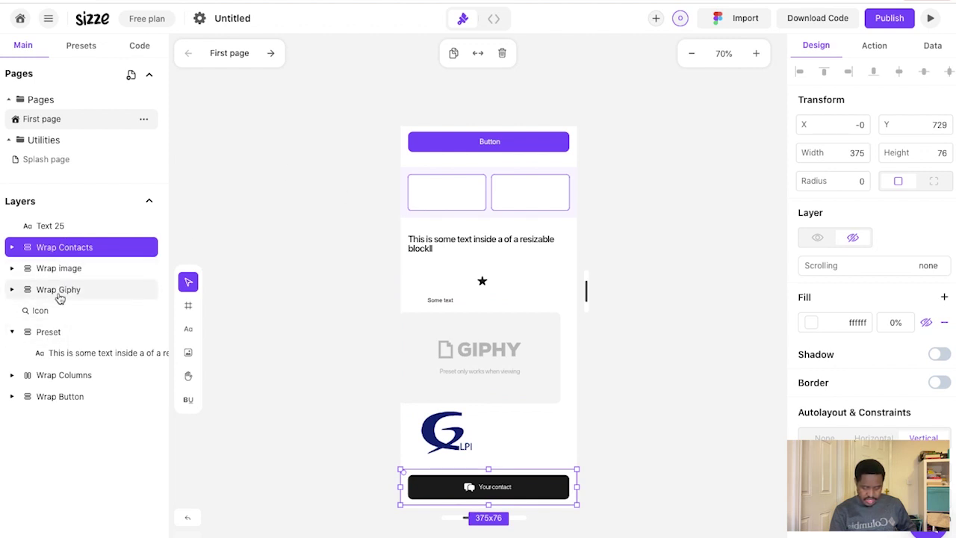
Select the Wrap image layer, deselect it on the canvas, and bring up Import from Figma.
left_click(67, 272)
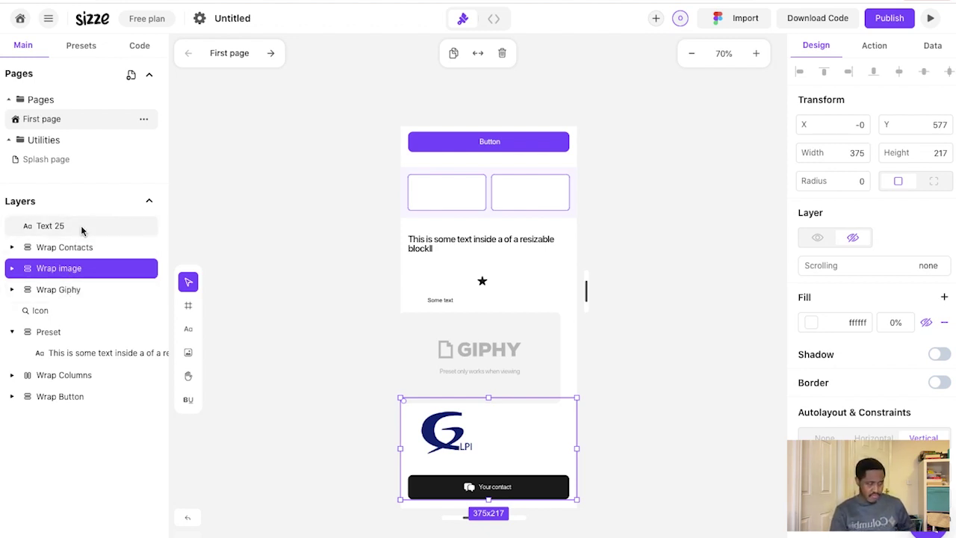
left_click(661, 121)
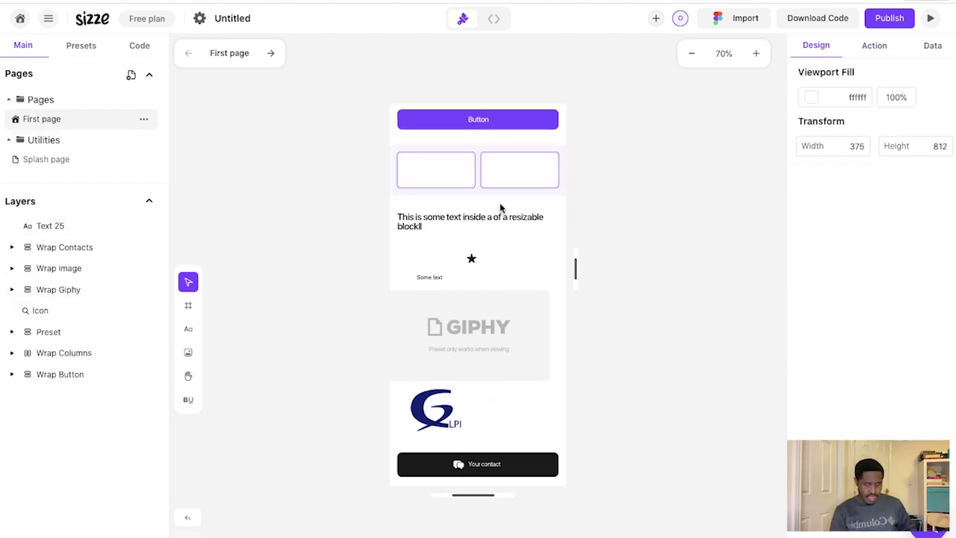
left_click(747, 18)
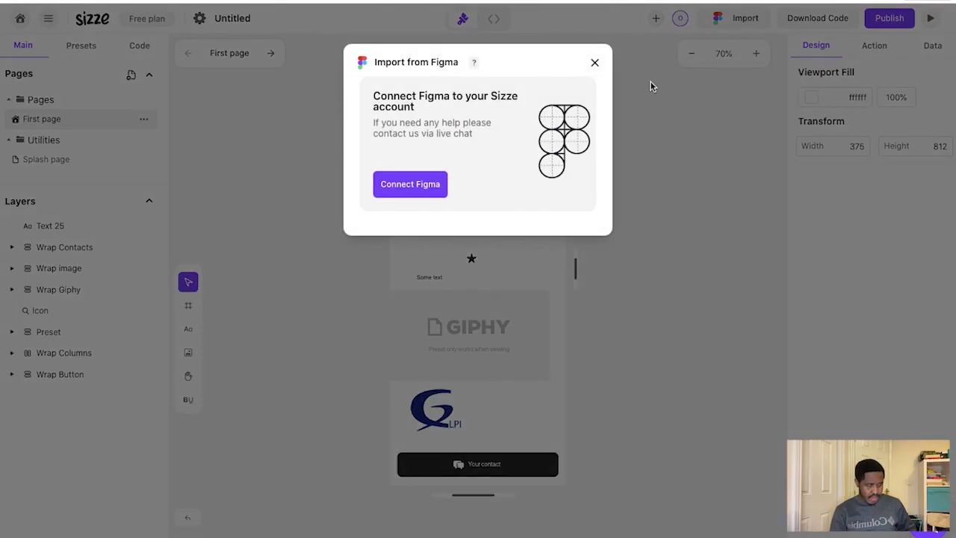
Close the Figma import prompt, try Download Code, and dismiss the plan upgrade offer.
left_click(594, 63)
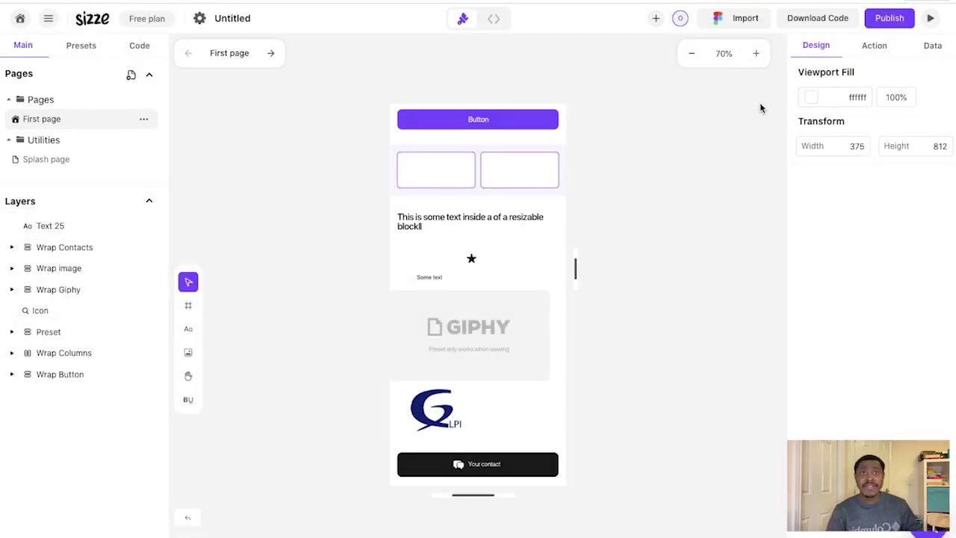
left_click(811, 21)
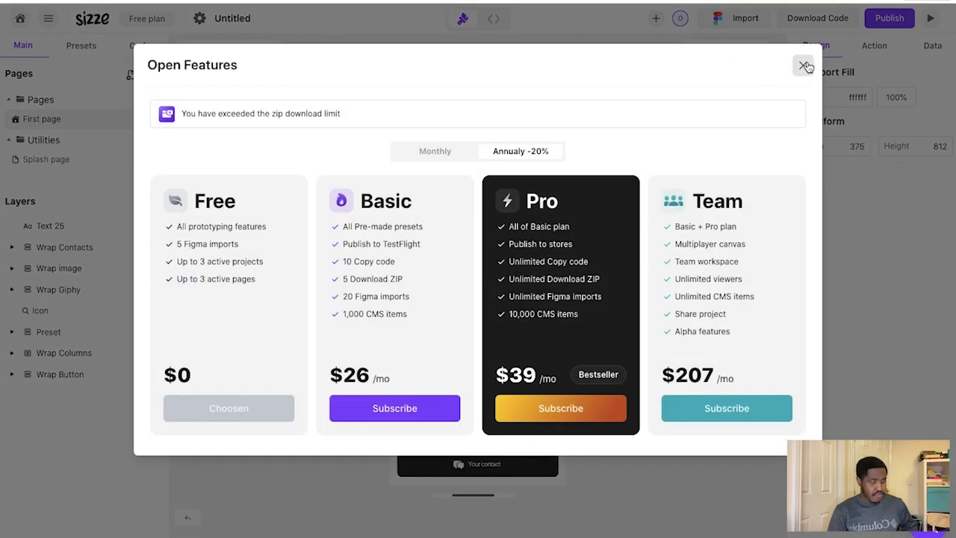
left_click(803, 65)
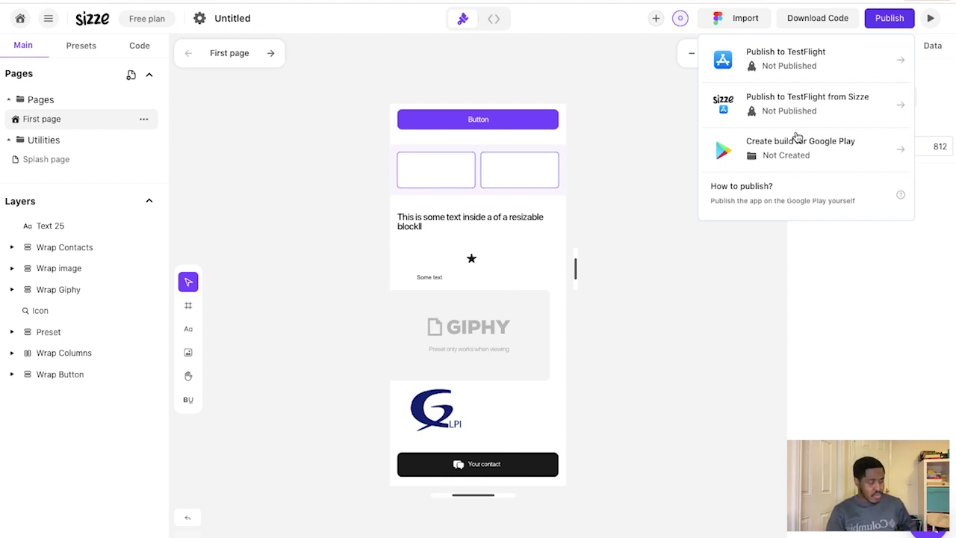
Dismiss the Publish options dropdown by clicking the empty canvas.
left_click(665, 141)
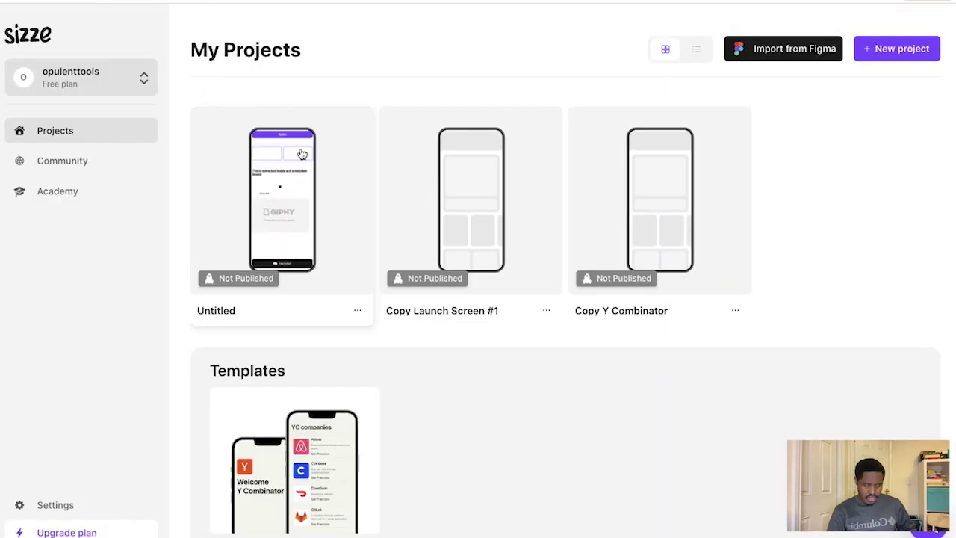
Browse the Community screen templates, then go to the Sizze Academy course library.
left_click(117, 160)
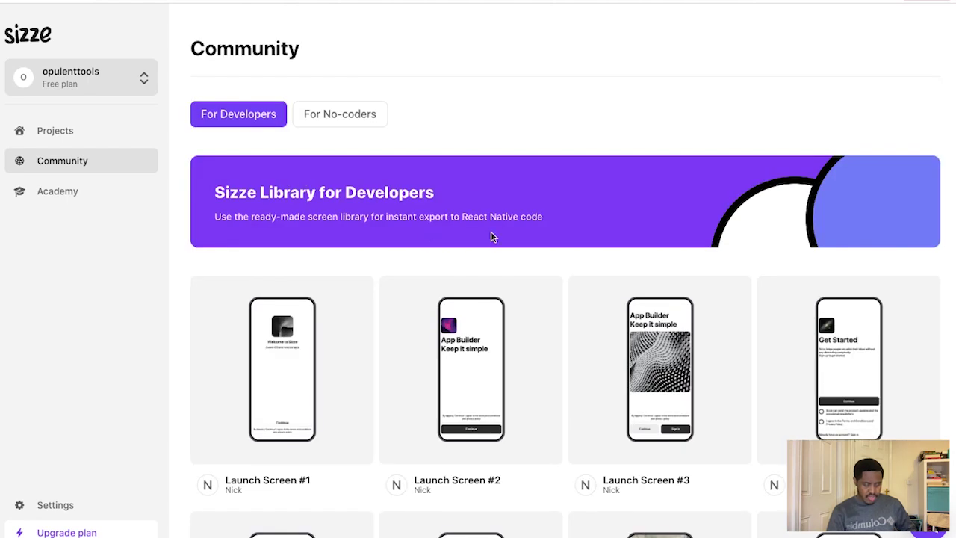
scroll(493, 236, "down", 3)
scroll(493, 237, "up", 2)
scroll(493, 237, "down", 2)
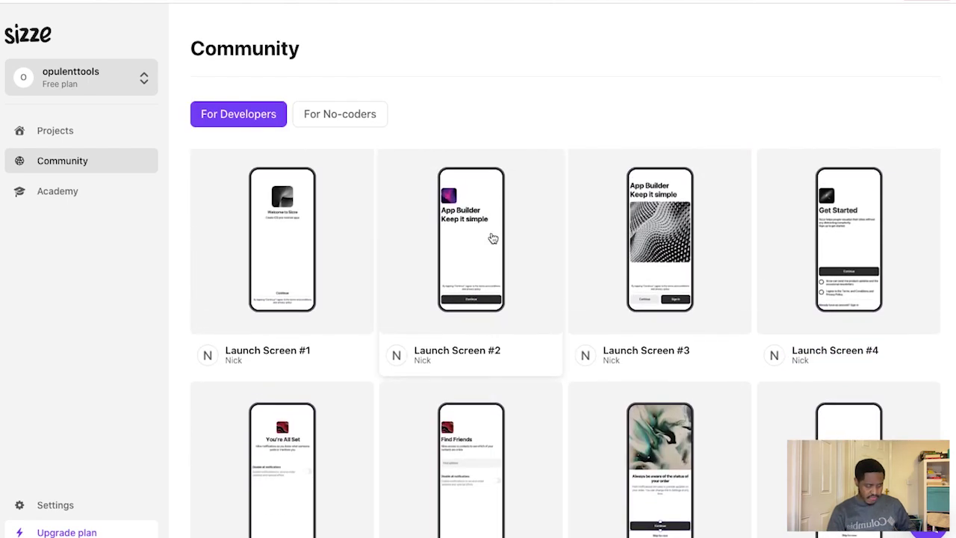
scroll(493, 237, "up", 2)
scroll(493, 239, "down", 3)
scroll(426, 365, "down", 8)
scroll(406, 369, "down", 4)
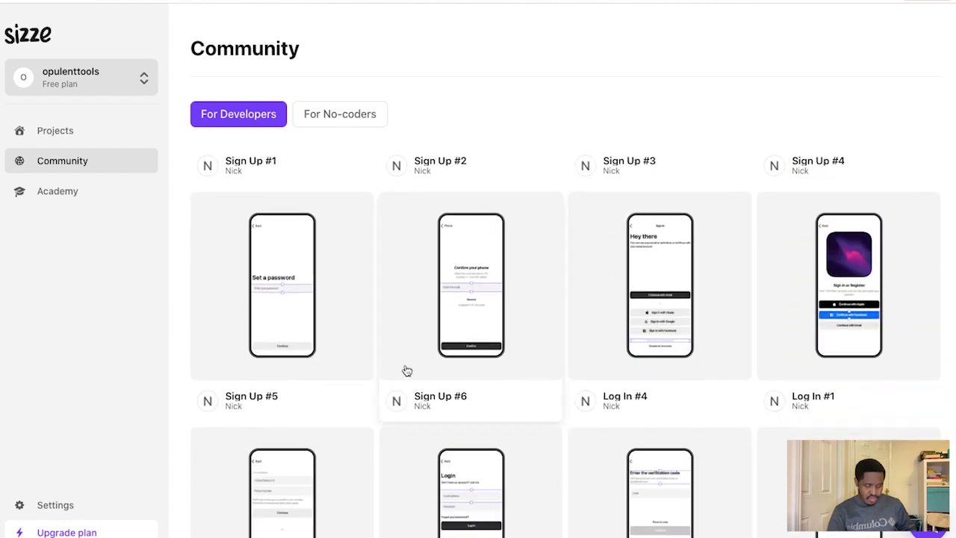
scroll(361, 237, "up", 10)
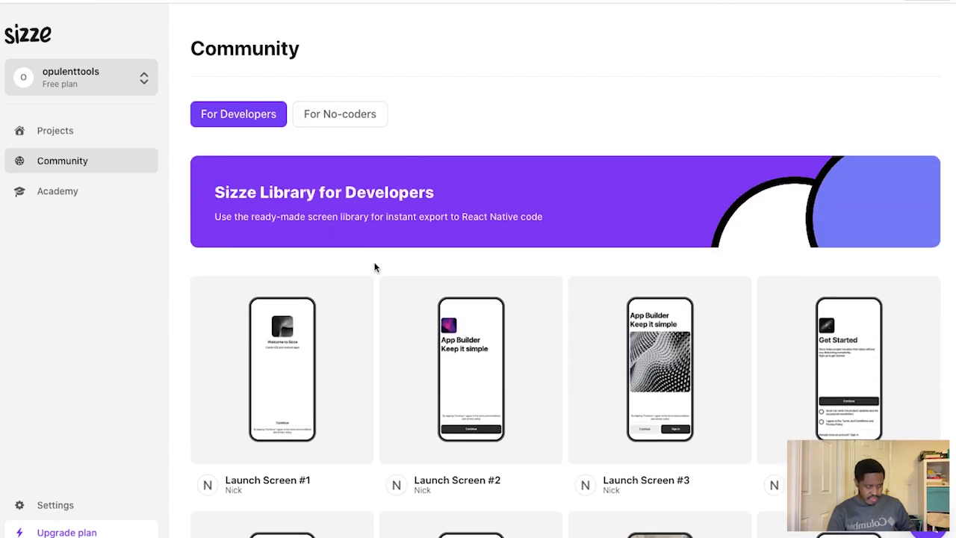
scroll(373, 252, "down", 10)
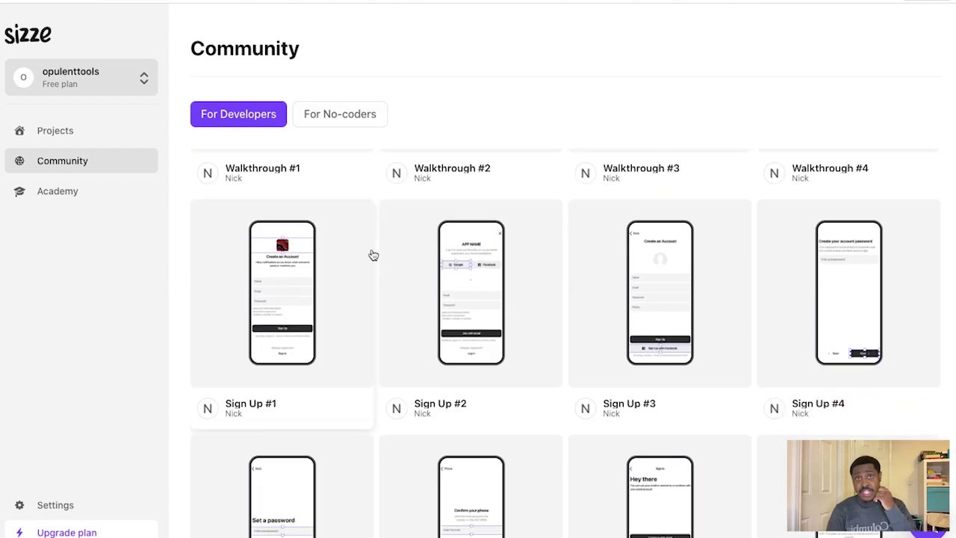
scroll(372, 255, "down", 10)
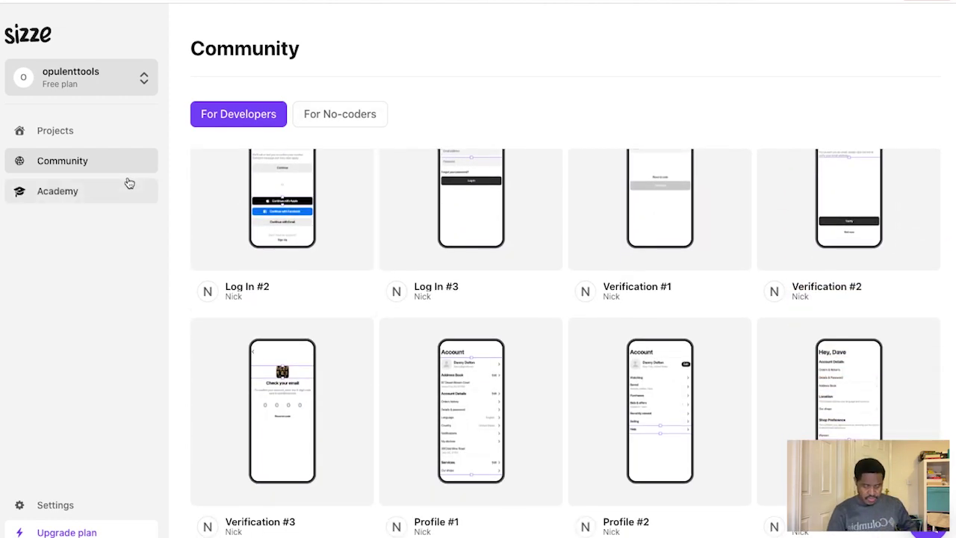
left_click(113, 191)
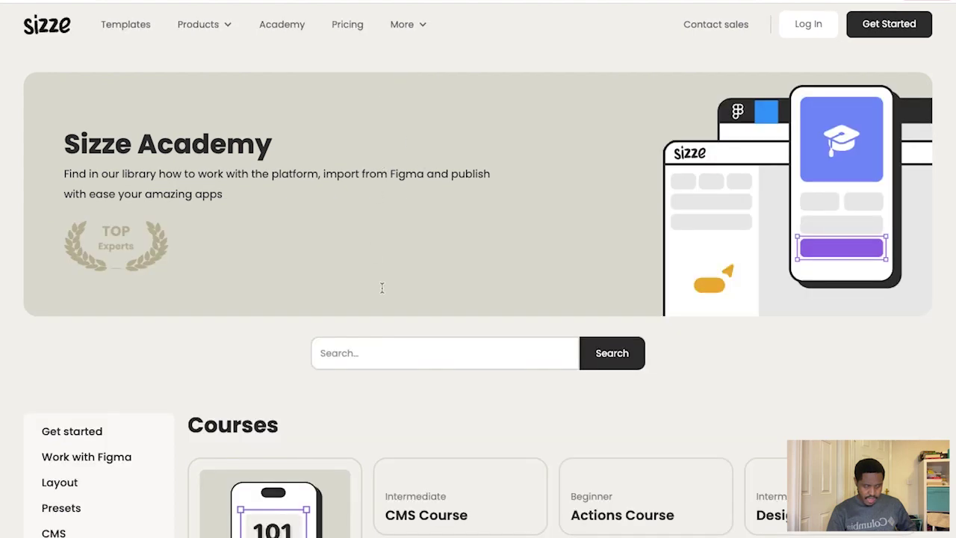
scroll(381, 287, "down", 4)
scroll(390, 227, "up", 4)
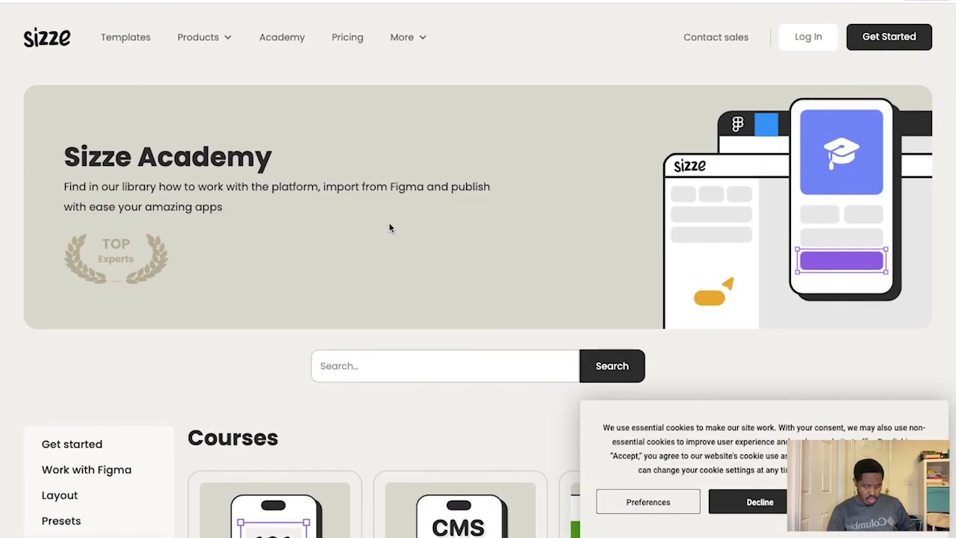
scroll(388, 227, "down", 1)
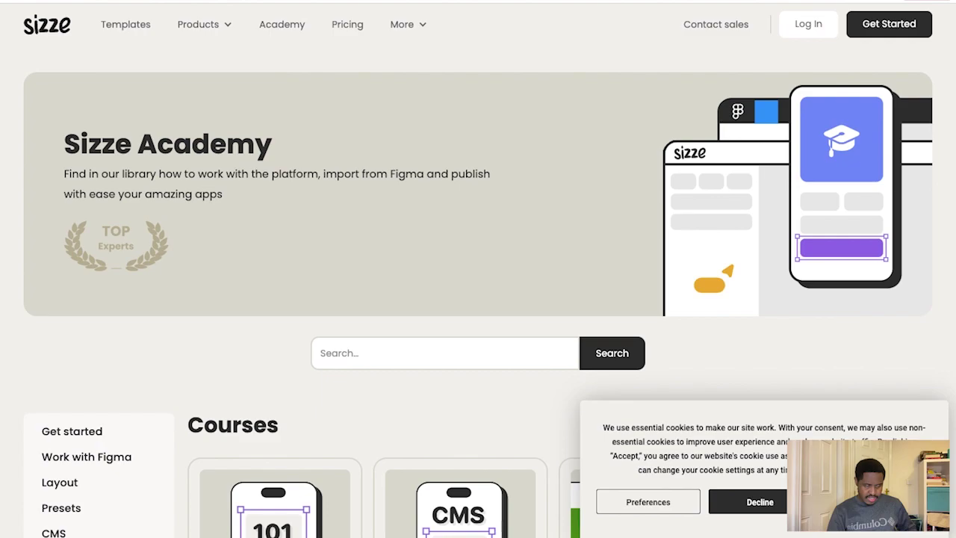